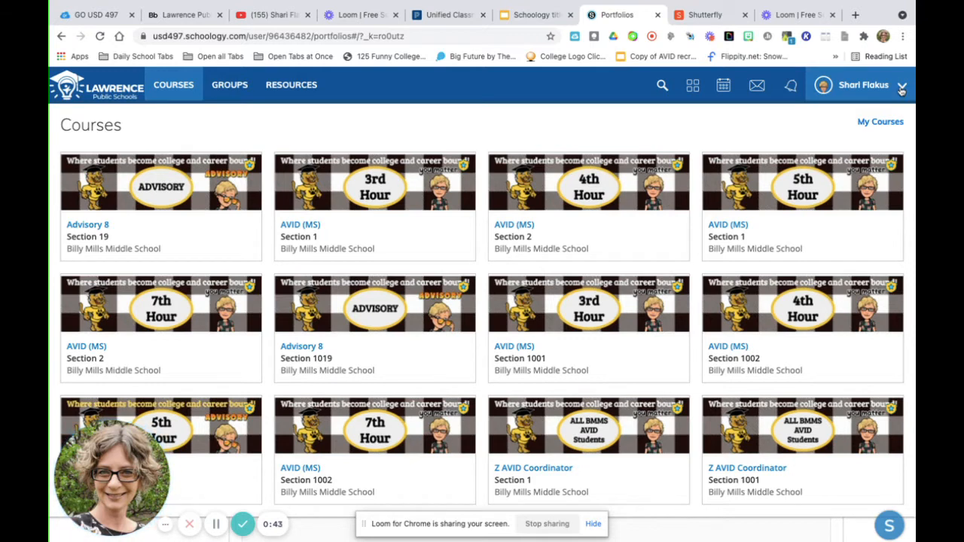
# - Open your own Schoology profile and look over its bio, contact information, badges, courses and groups
pyautogui.click(902, 90)
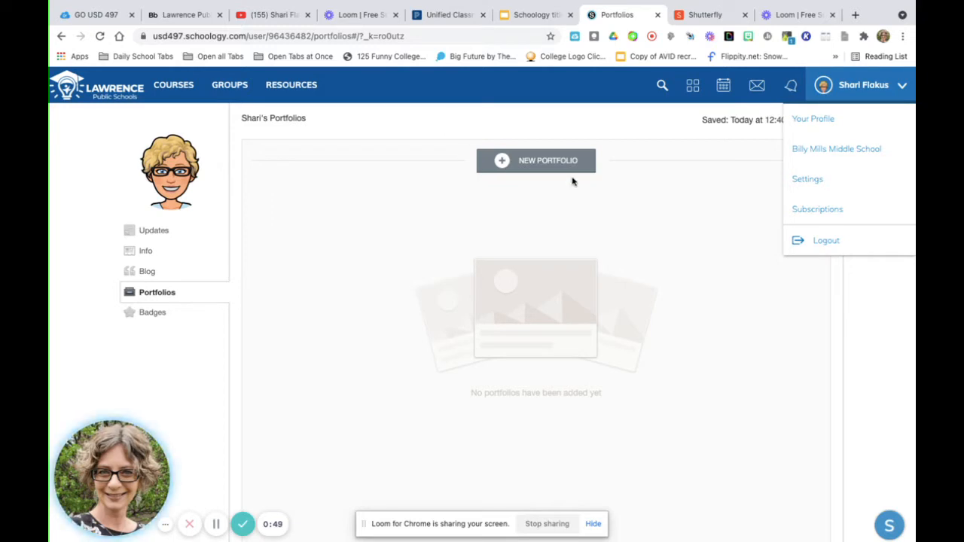
pyautogui.click(819, 127)
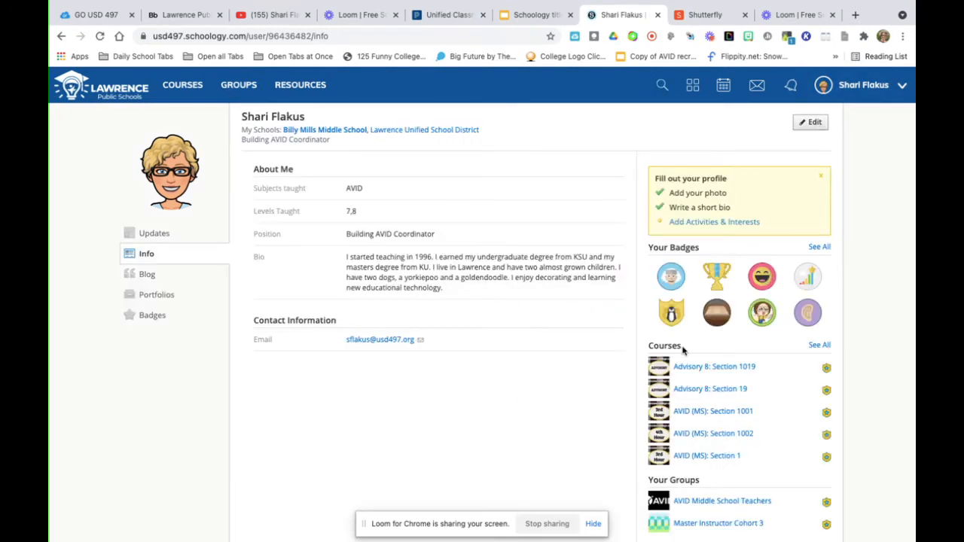
pyautogui.scroll(-2, 687, 452)
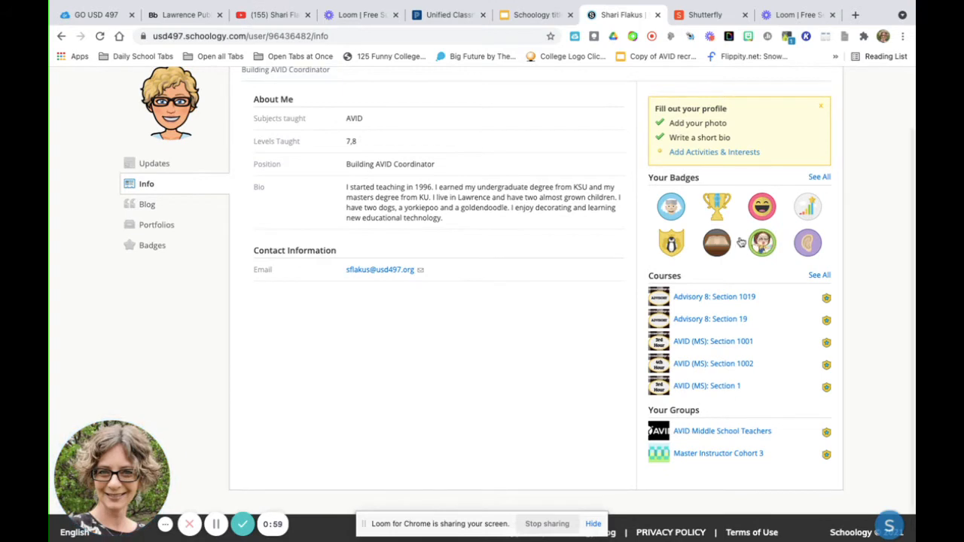
pyautogui.scroll(1, 701, 407)
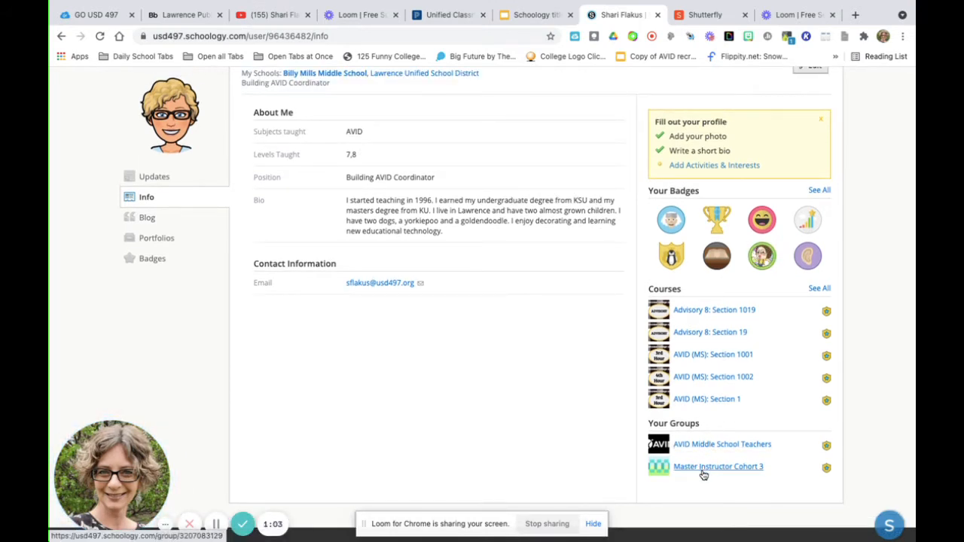
pyautogui.scroll(1, 704, 471)
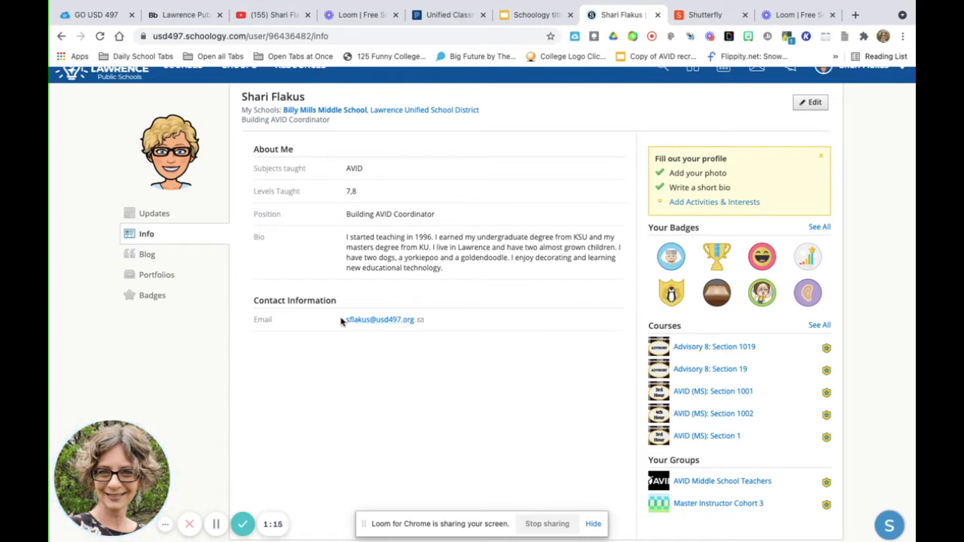
pyautogui.moveTo(204, 153)
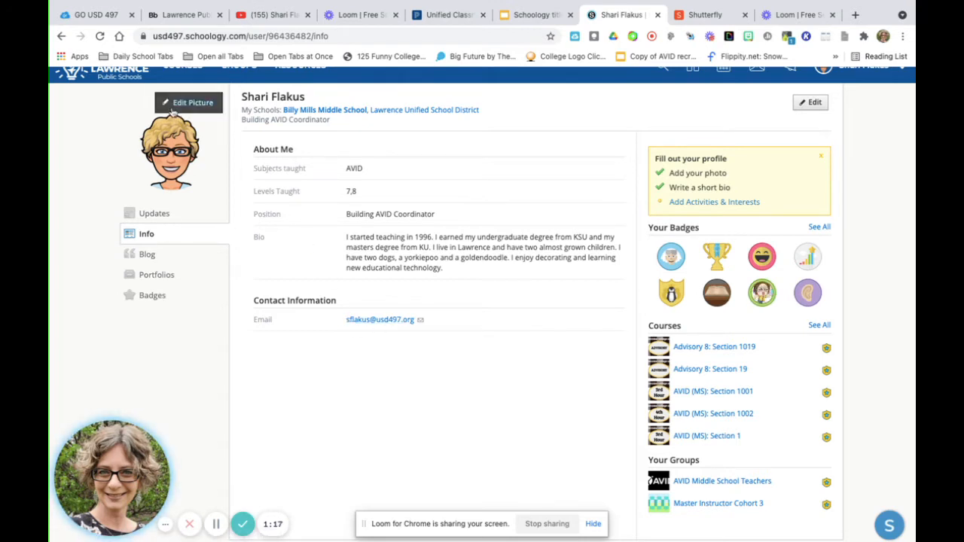
# - Create a new portfolio in the profile's Portfolios section and title it "Math"
pyautogui.click(156, 276)
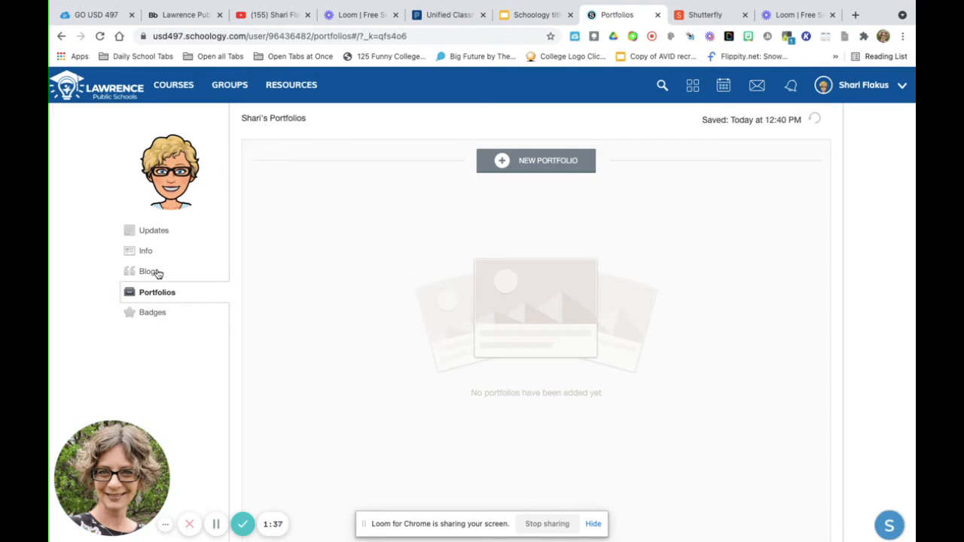
pyautogui.click(501, 163)
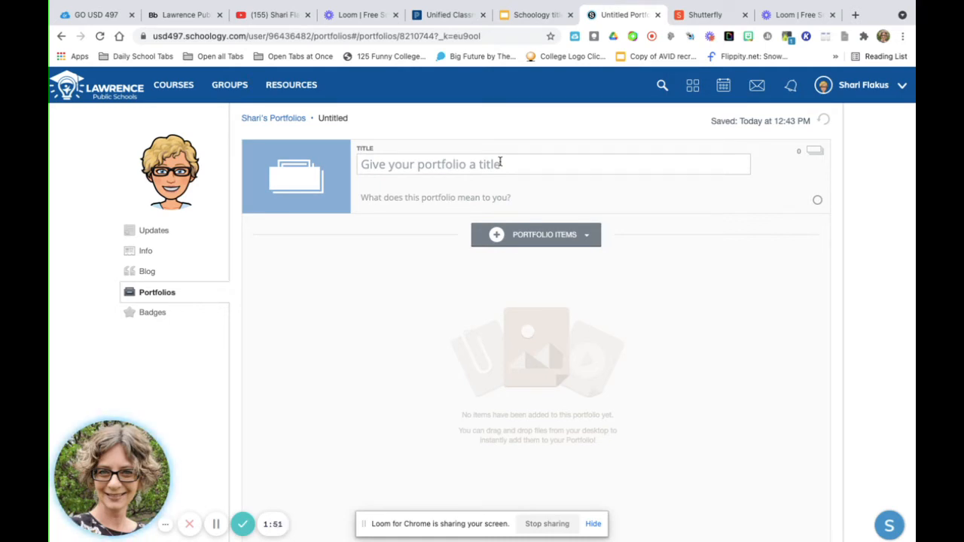
pyautogui.click(397, 162)
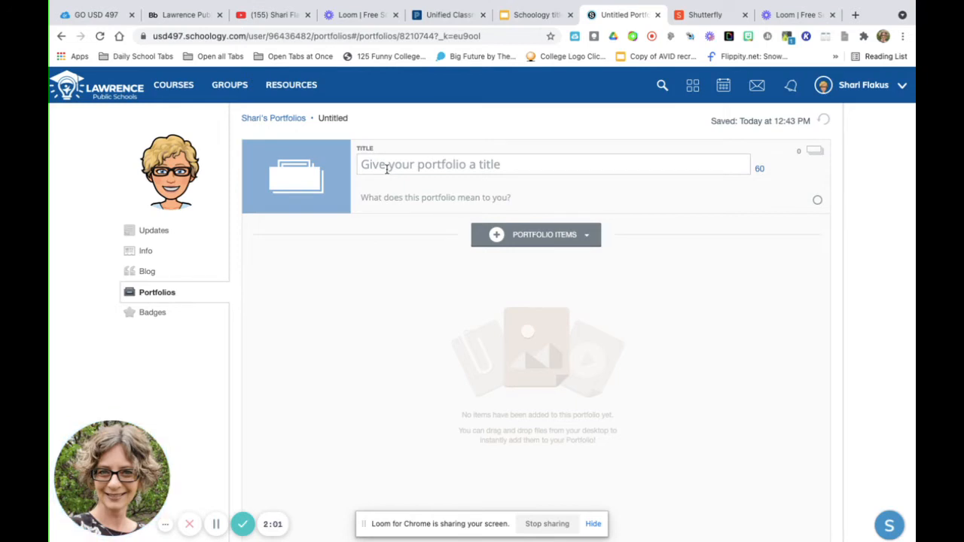
pyautogui.click(384, 168)
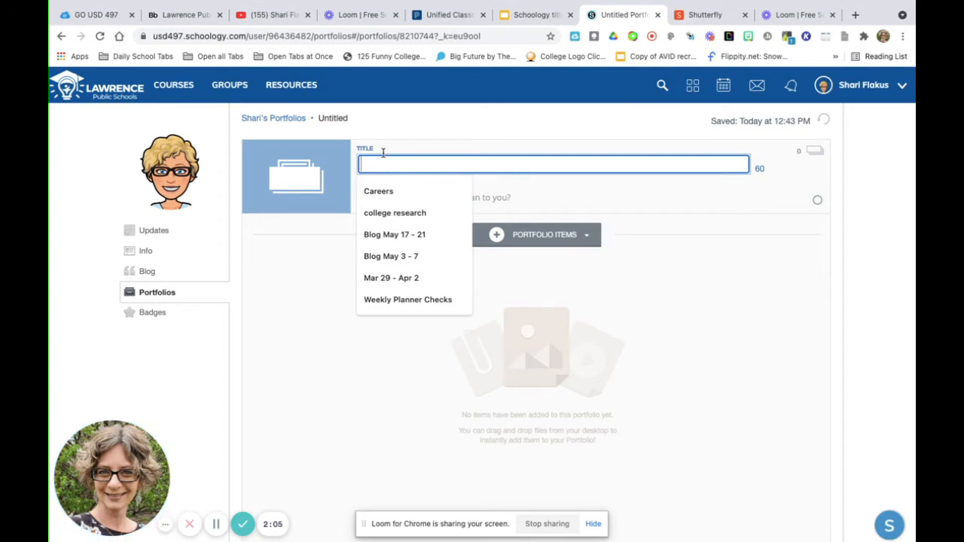
pyautogui.write('Math')
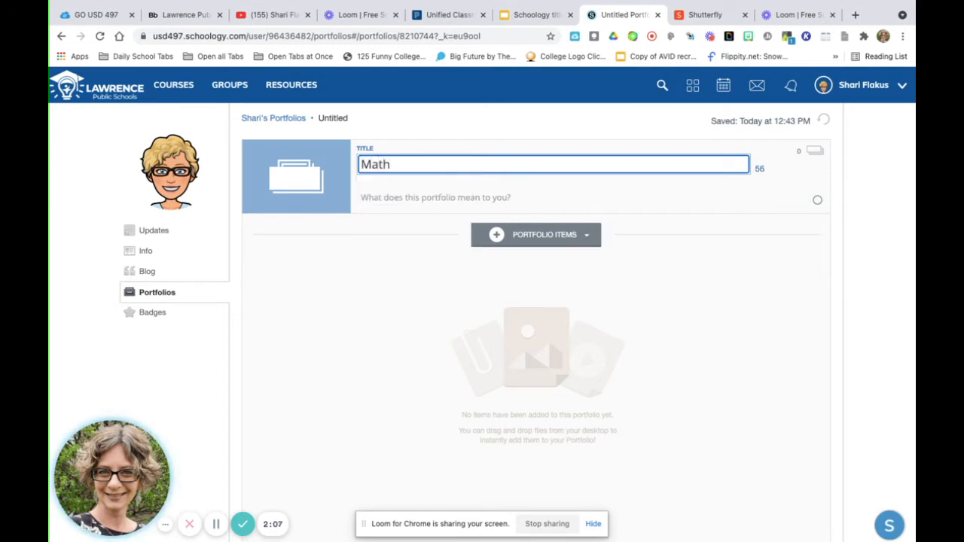
# - Give the Math portfolio the description "7th Grade Math"
pyautogui.click(377, 198)
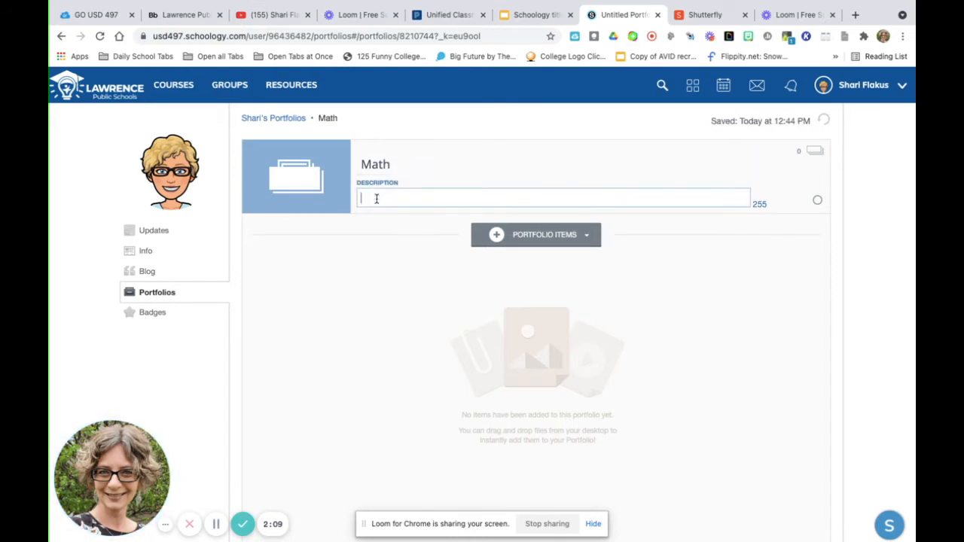
pyautogui.write('7th Grade Math')
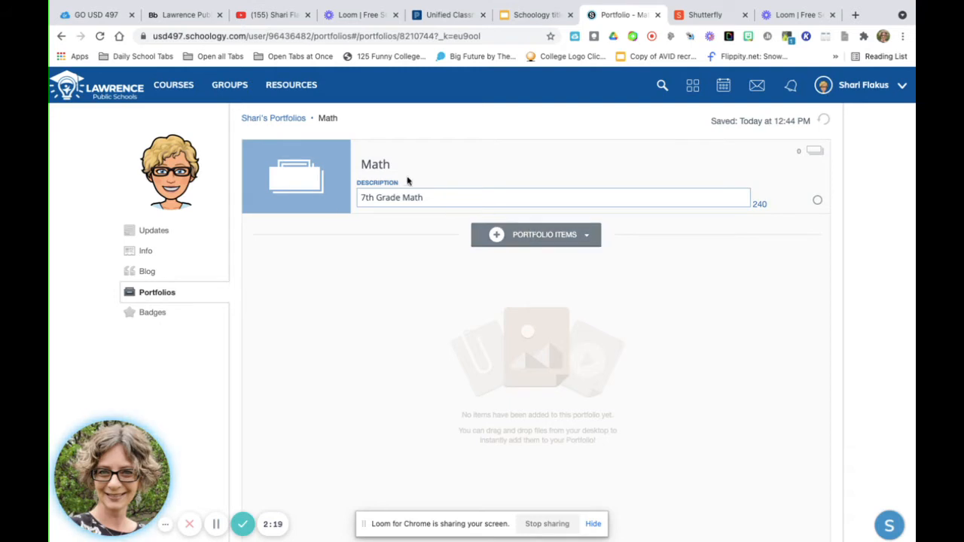
pyautogui.moveTo(284, 182)
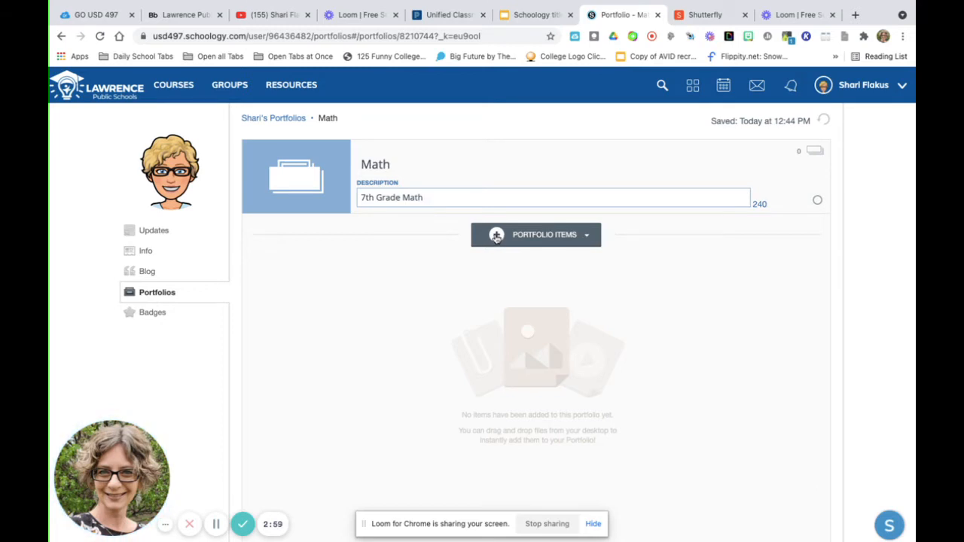
# - Add a Page item to the Math portfolio and enter "Hi slkfjslfdkjsd;lfkjsdlfkjiaoijsfjs;lfkjsifjwoeijfodifjsdifj" as its body text, followed by a new line
pyautogui.click(496, 237)
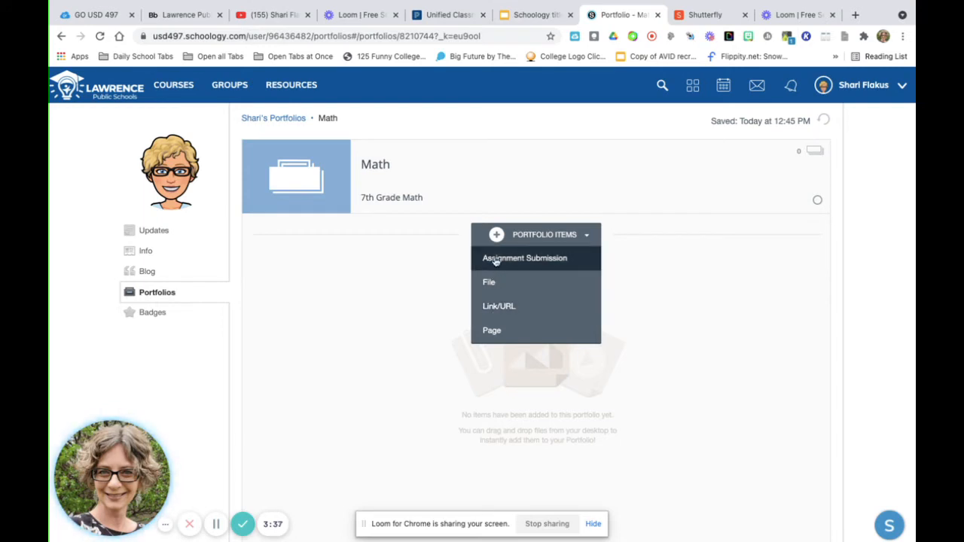
pyautogui.click(492, 331)
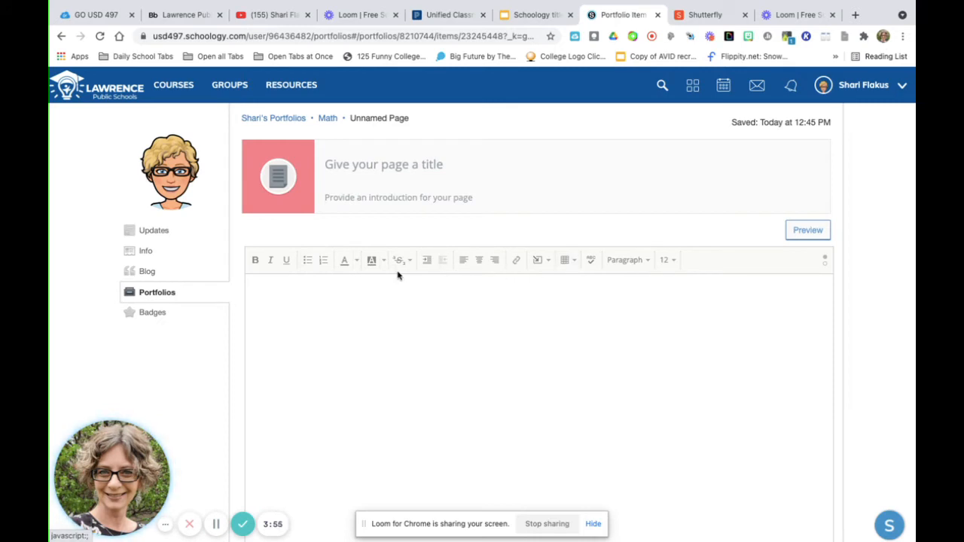
pyautogui.click(289, 296)
pyautogui.write('Hi slkfjslfdkjsd;lfkjsdlfkjiaoijsfjs;lfkjsifjwoeijfodifjsdif')
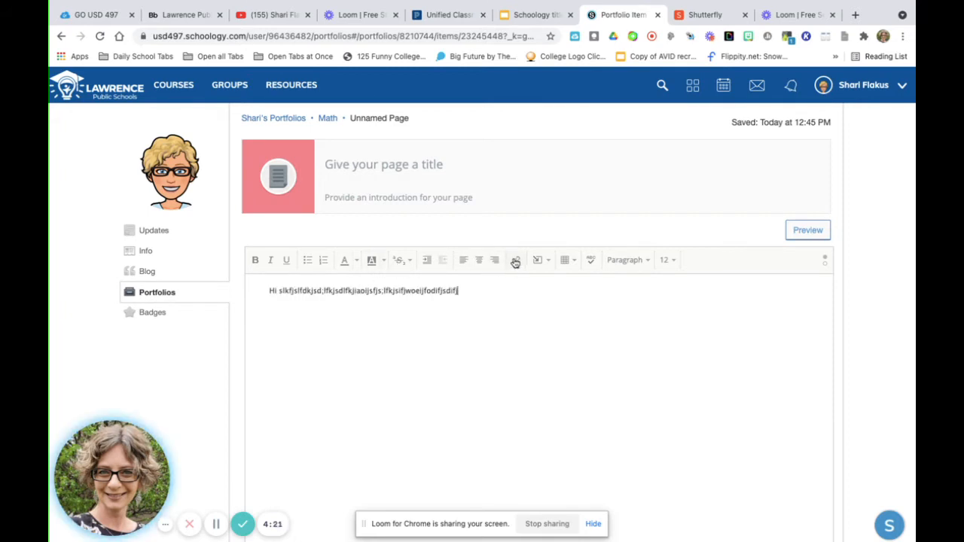
pyautogui.press('Return')
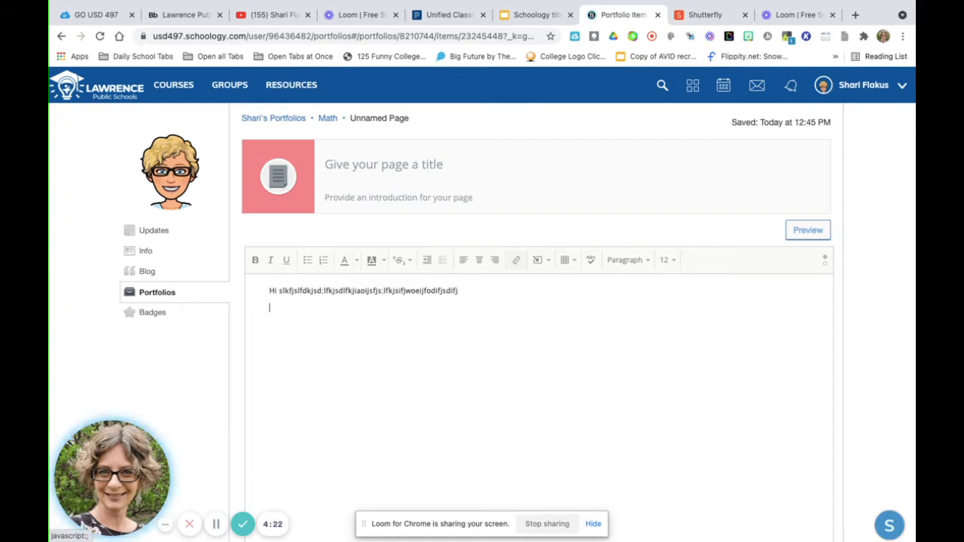
pyautogui.click(541, 263)
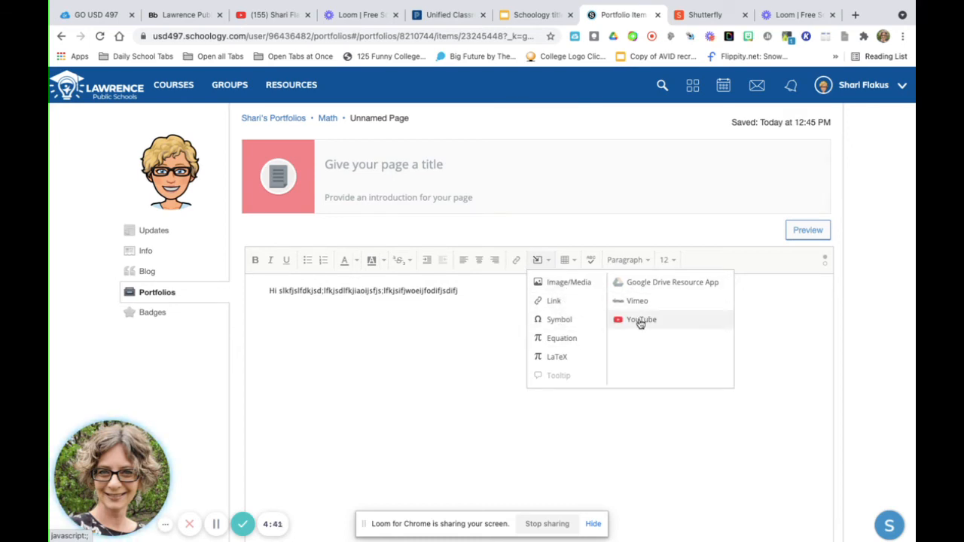
pyautogui.click(571, 260)
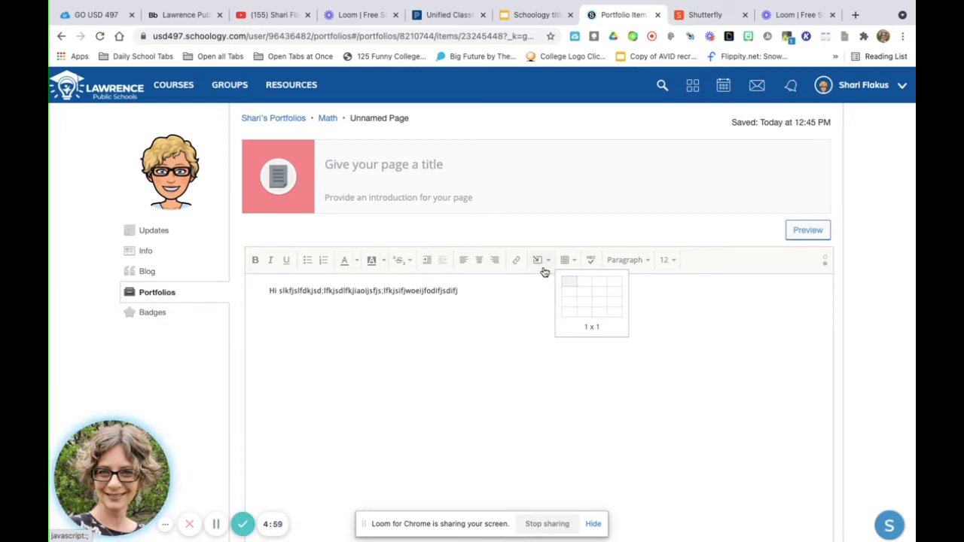
pyautogui.click(516, 302)
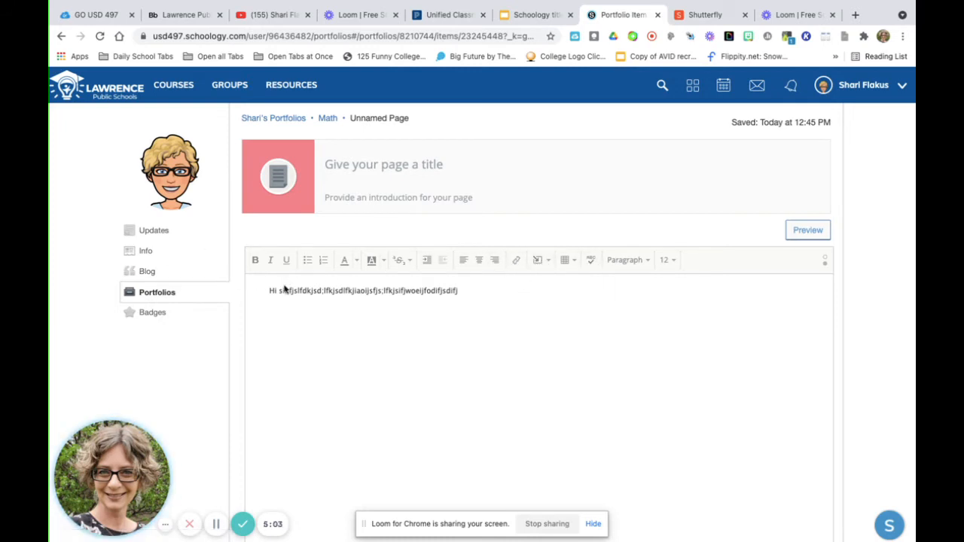
# - Insert the image "avid logo blue white.png" from the Desktop into the page body, with video encoding turned off
pyautogui.click(549, 262)
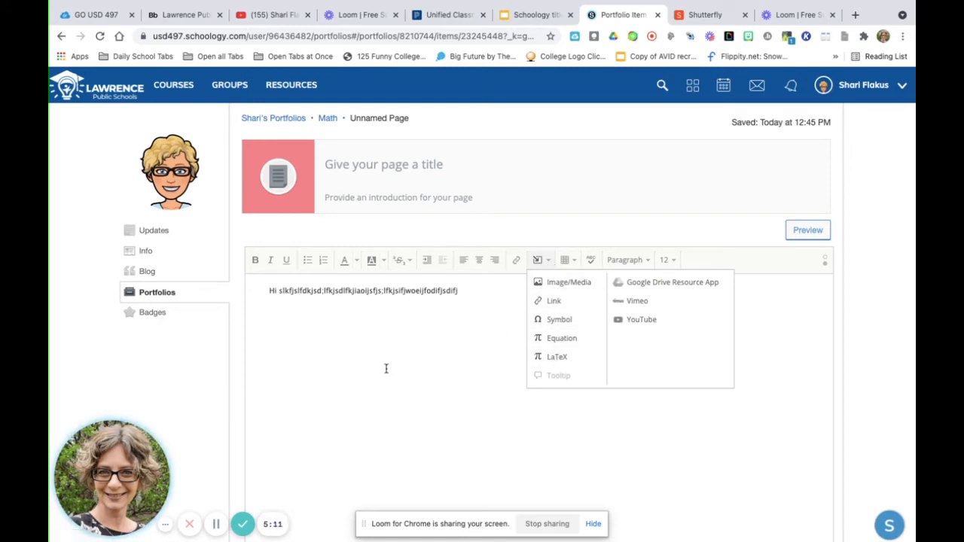
pyautogui.click(561, 287)
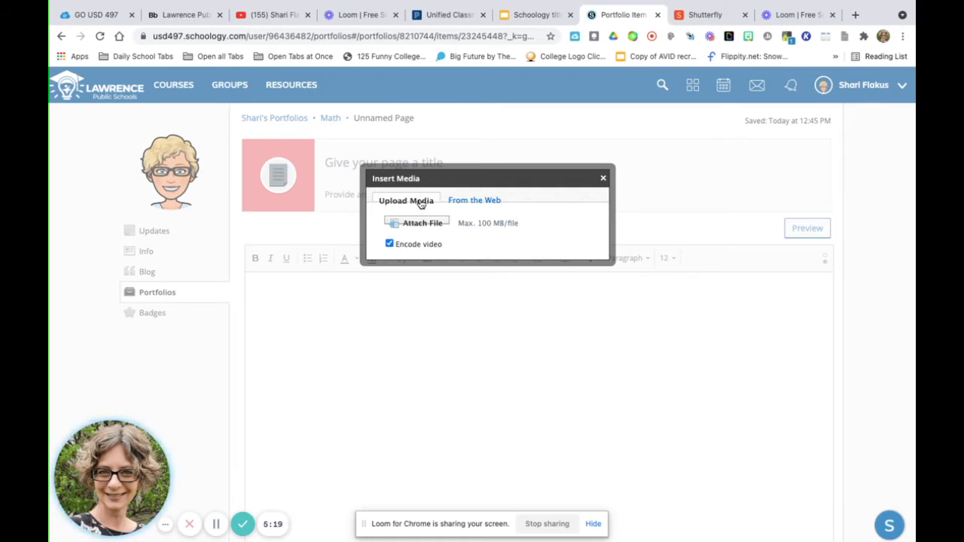
pyautogui.click(389, 245)
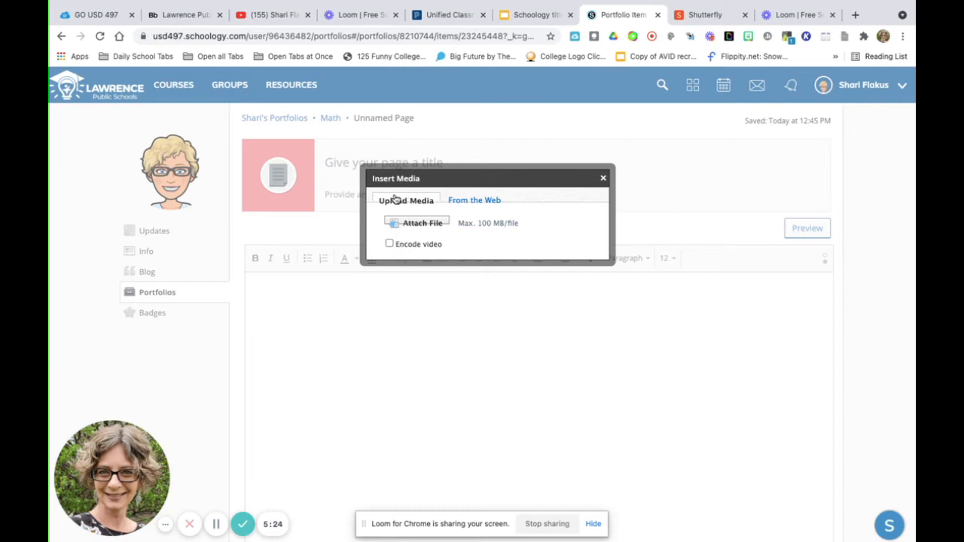
pyautogui.click(419, 226)
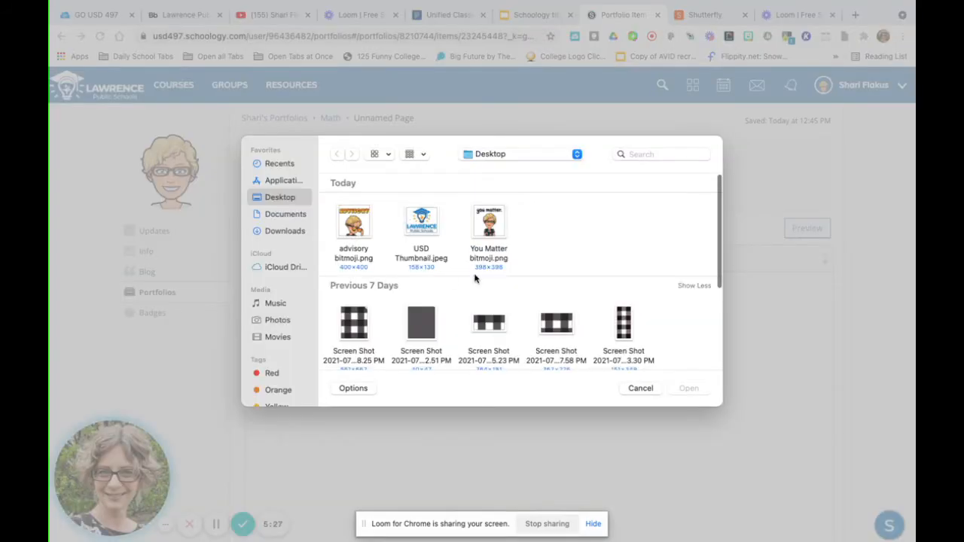
pyautogui.scroll(-2, 399, 342)
pyautogui.scroll(-2, 400, 342)
pyautogui.scroll(5, 399, 339)
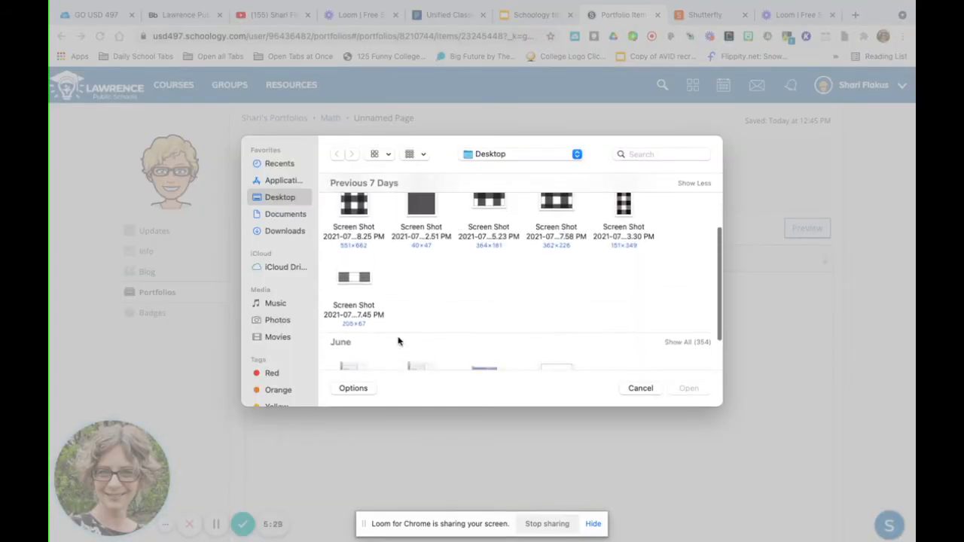
pyautogui.scroll(-3, 388, 217)
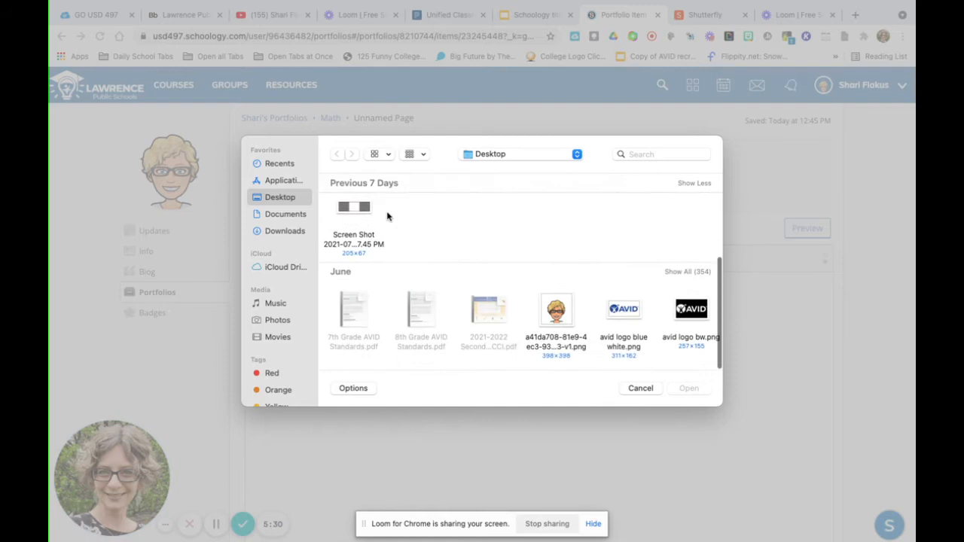
pyautogui.click(635, 320)
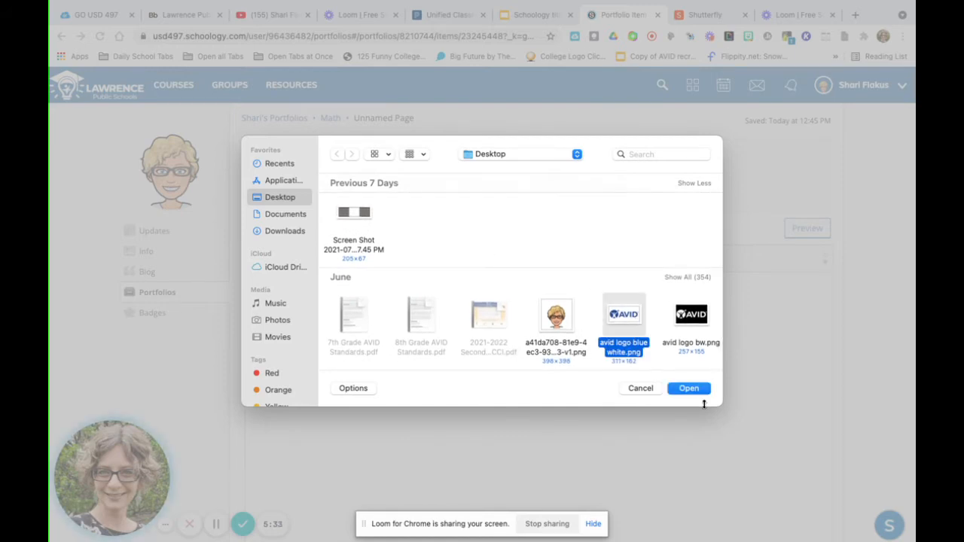
pyautogui.click(688, 388)
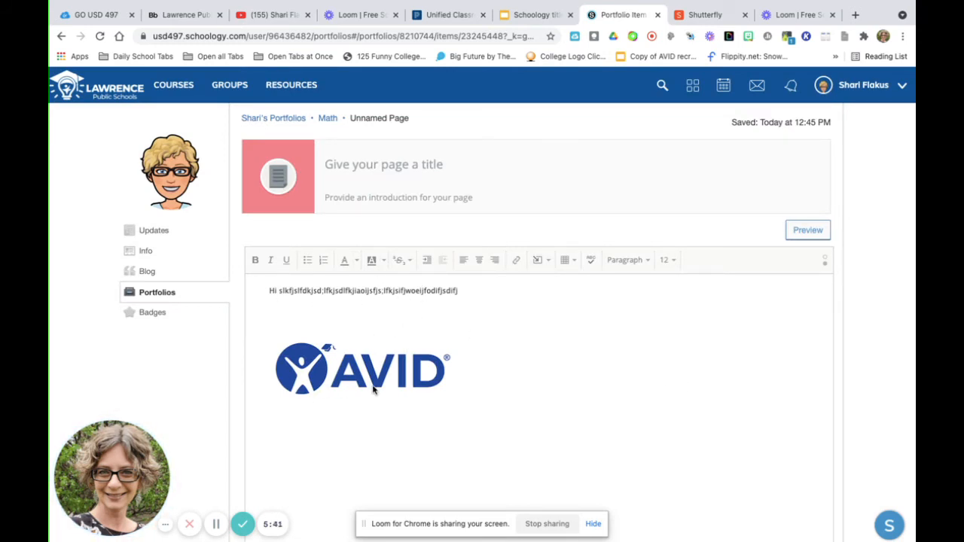
# - Start a new line after the inserted AVID logo in the page body
pyautogui.scroll(-1, 377, 388)
pyautogui.click(473, 377)
pyautogui.press('Return')
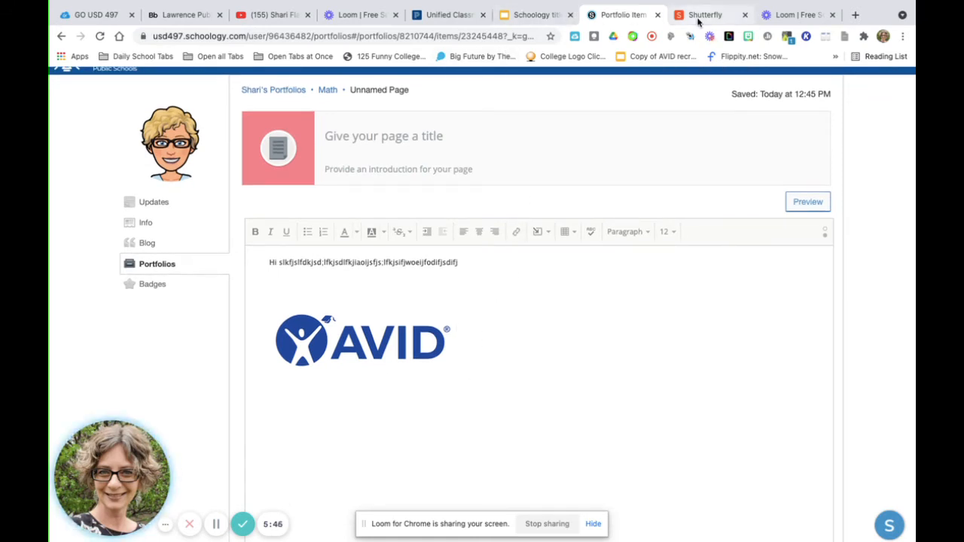
# - Switch to the Lawrence Public Schools website and copy its web address, usd497.org
pyautogui.click(804, 15)
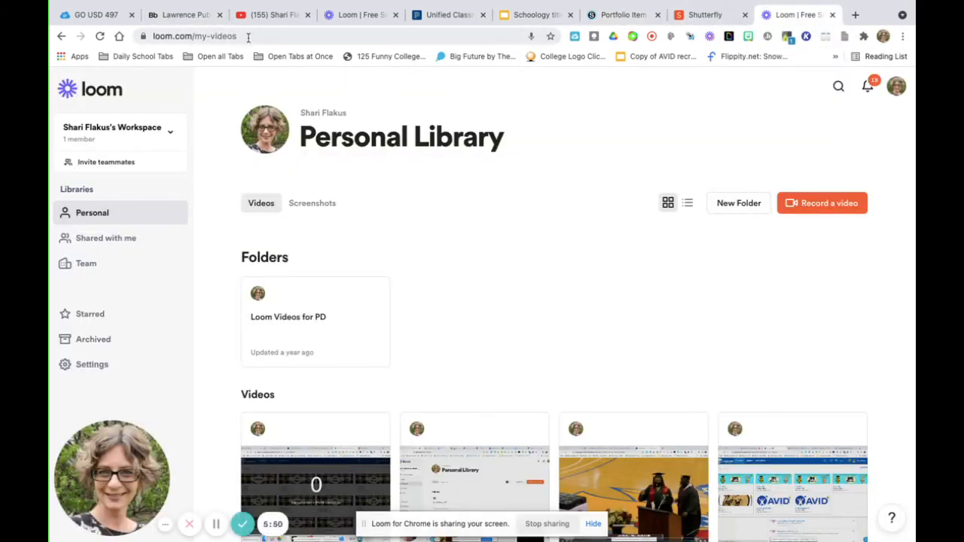
pyautogui.click(248, 37)
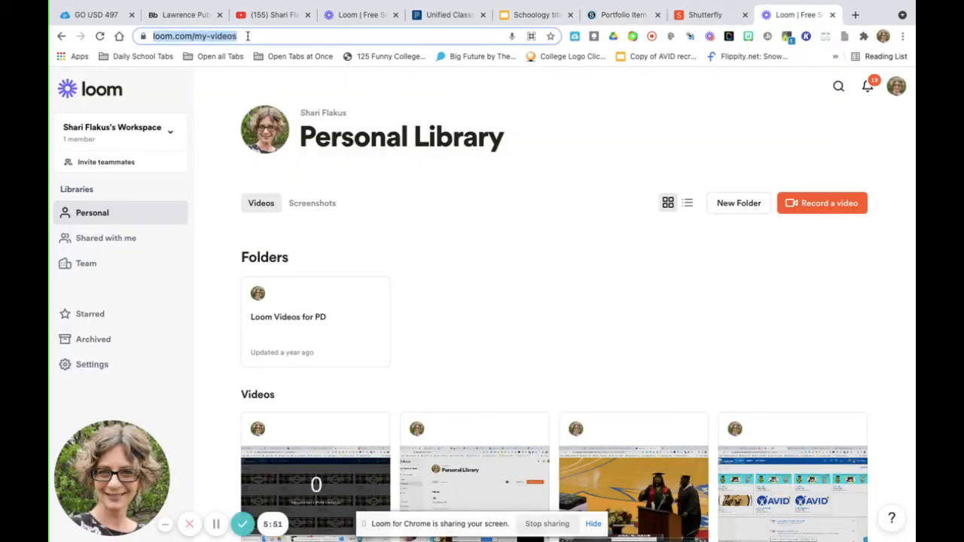
pyautogui.click(192, 19)
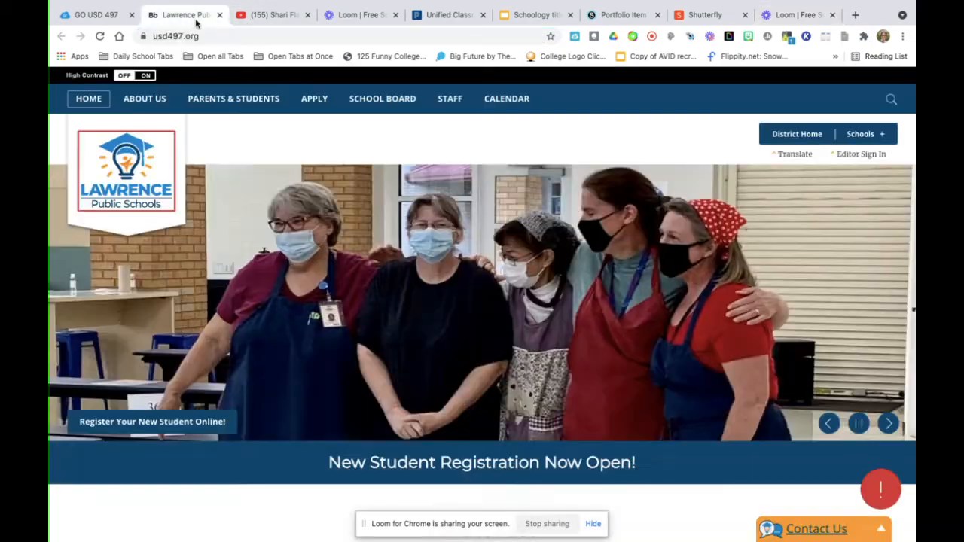
pyautogui.click(161, 36)
pyautogui.rightClick(185, 38)
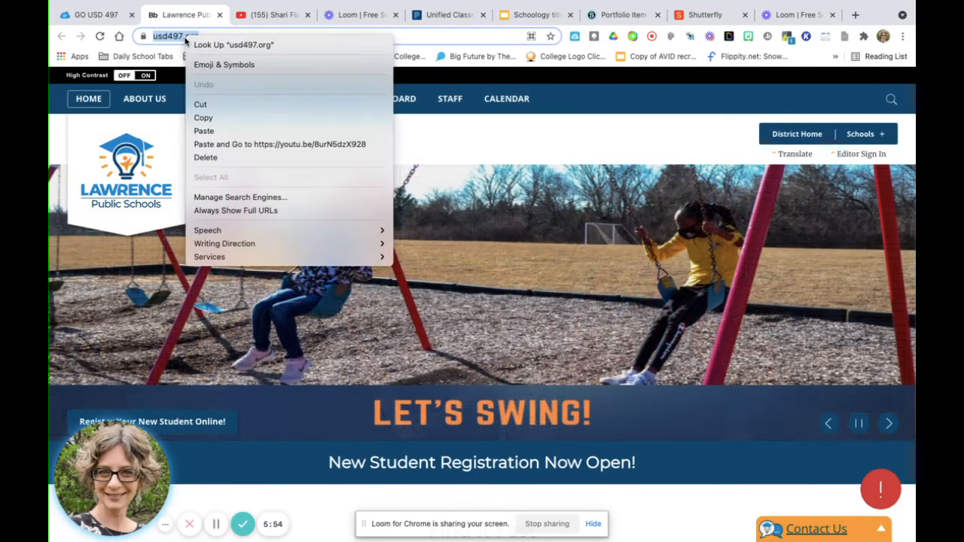
pyautogui.click(230, 120)
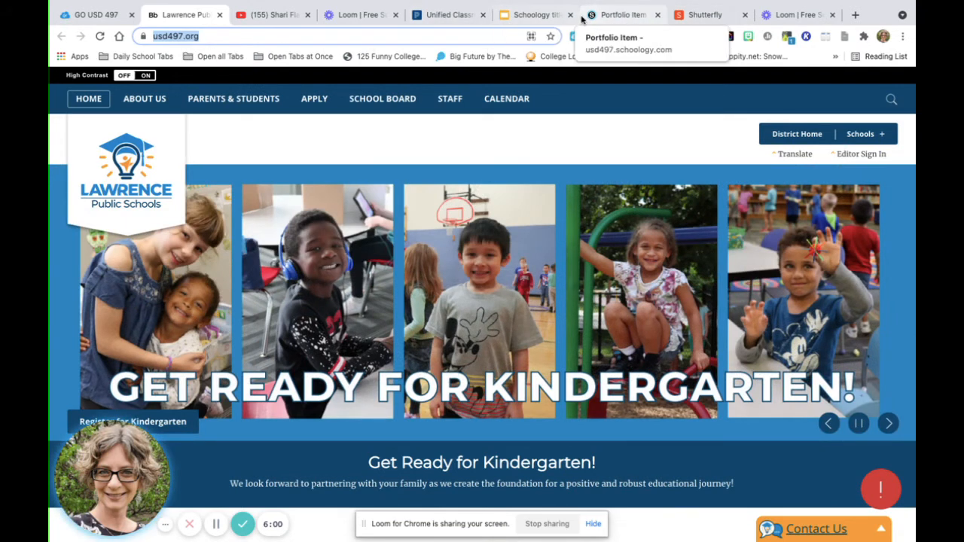
pyautogui.click(624, 15)
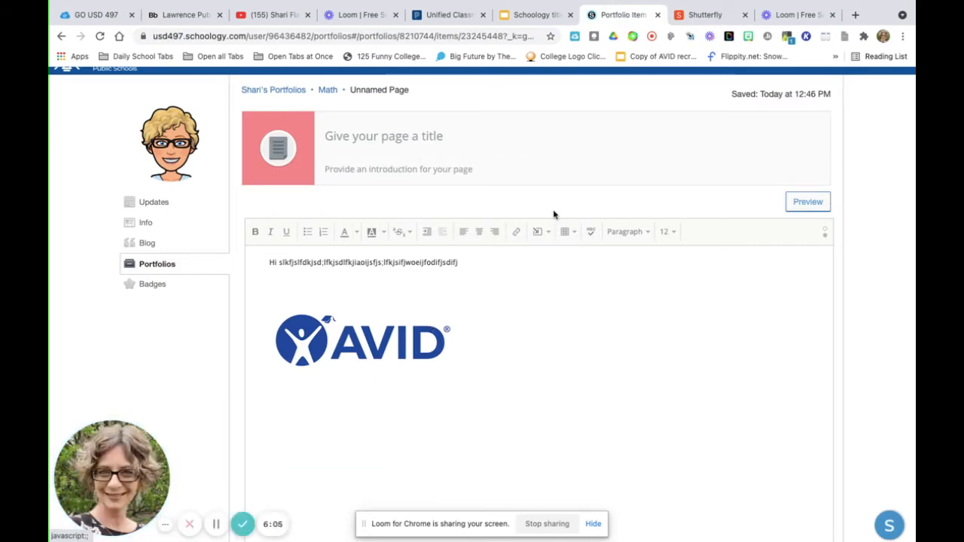
pyautogui.click(517, 233)
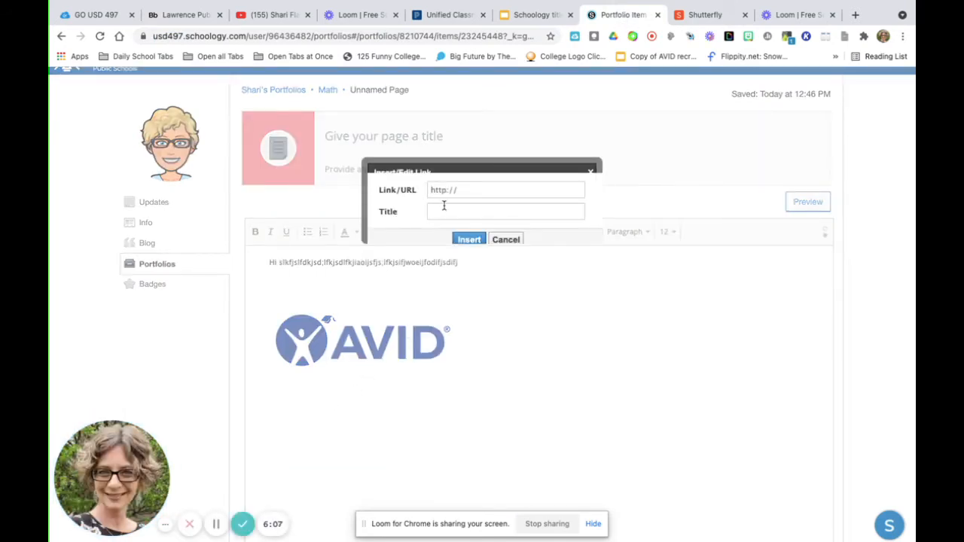
pyautogui.rightClick(440, 204)
pyautogui.click(463, 189)
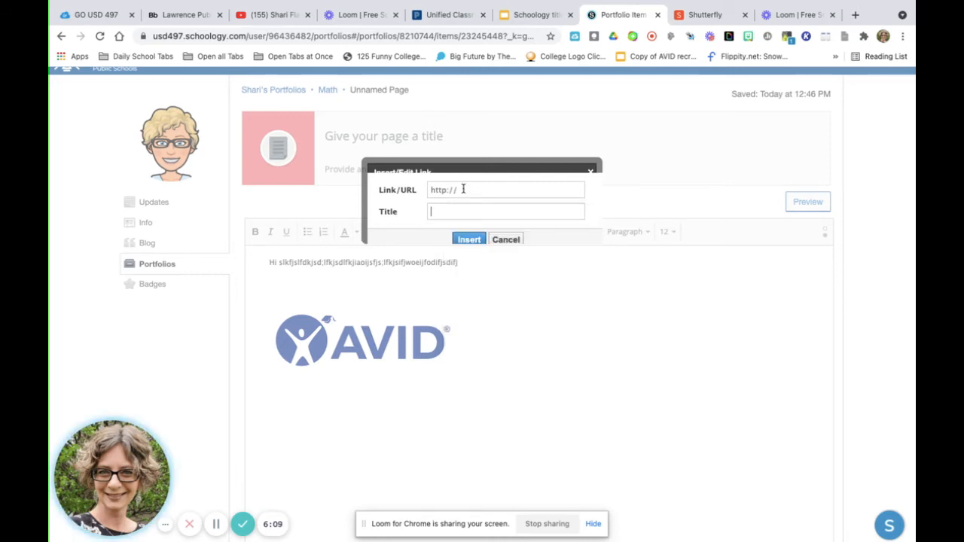
pyautogui.rightClick(464, 192)
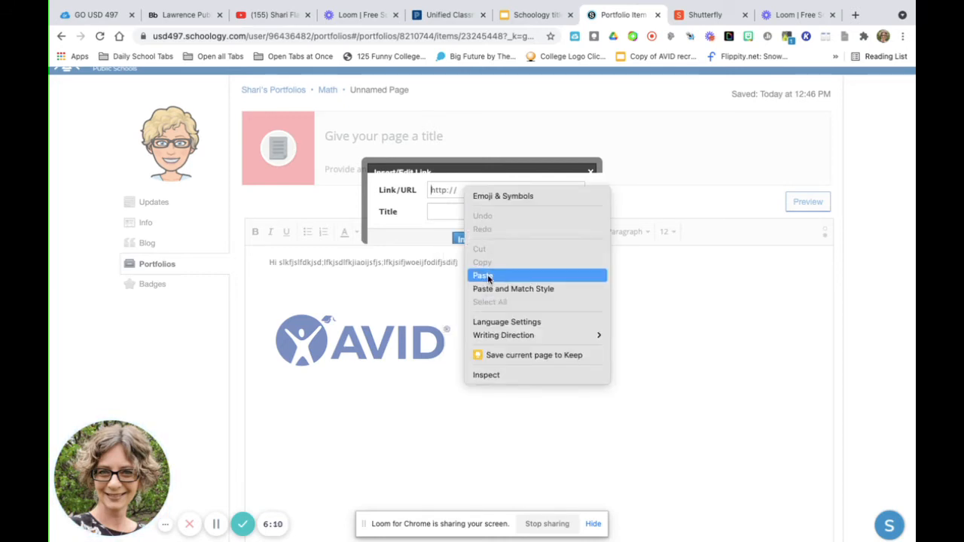
pyautogui.click(488, 276)
pyautogui.click(455, 211)
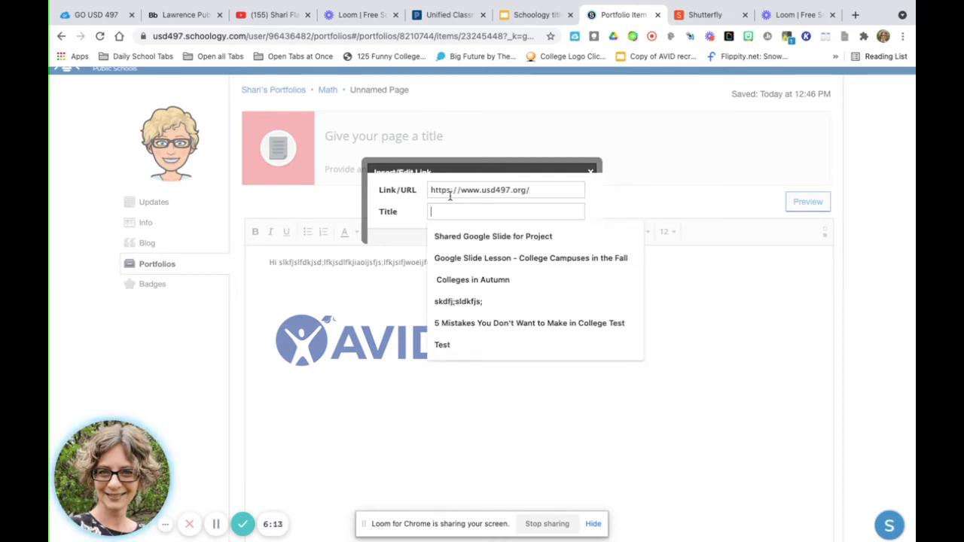
pyautogui.write('j')
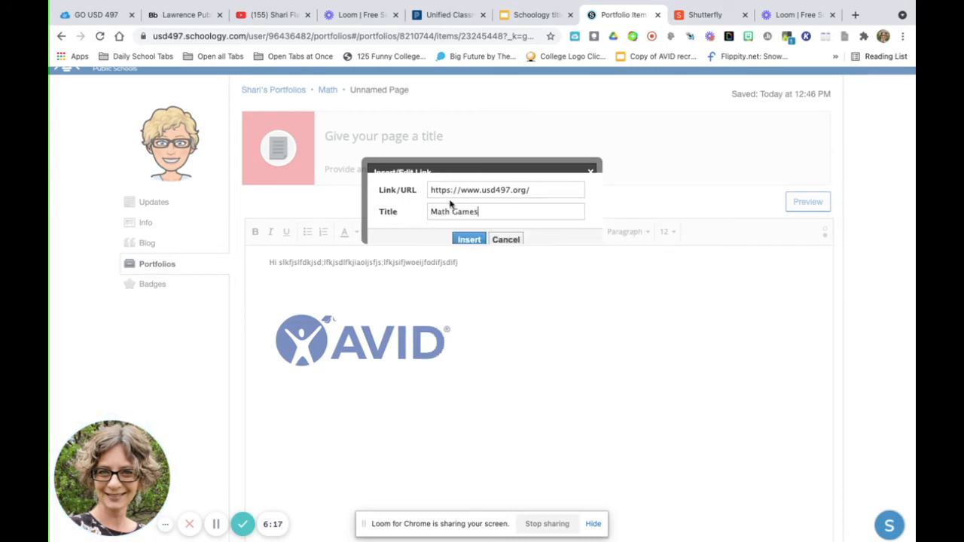
pyautogui.click(467, 238)
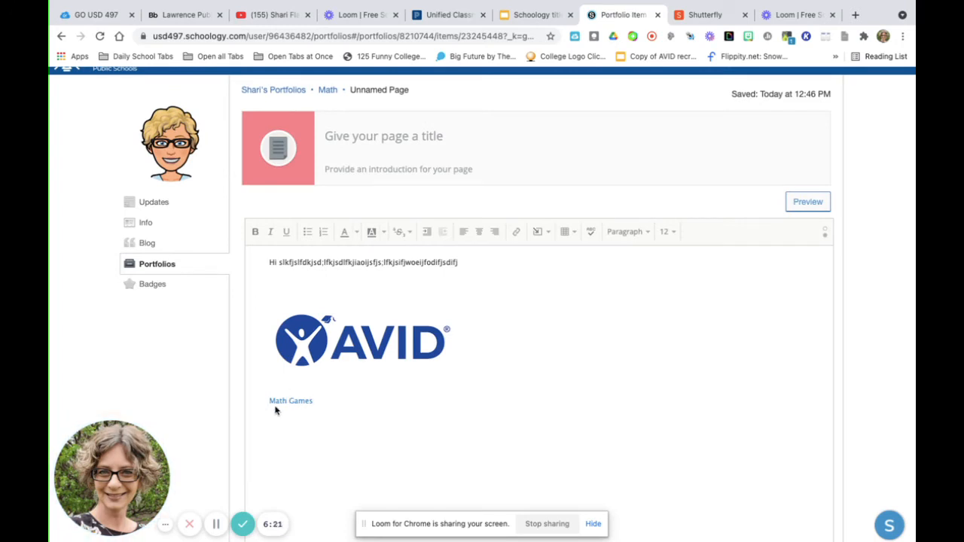
pyautogui.scroll(-1, 467, 412)
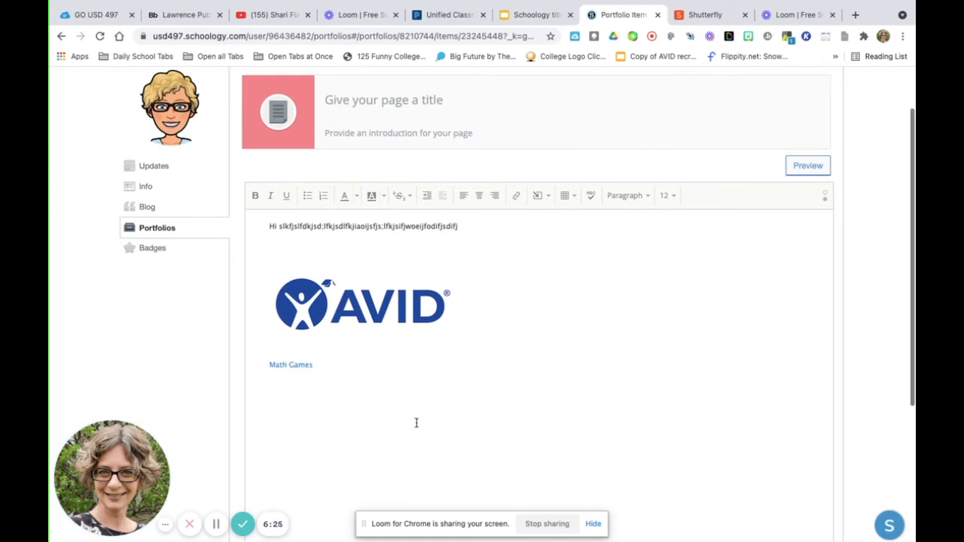
pyautogui.scroll(-4, 422, 366)
pyautogui.scroll(-2, 425, 362)
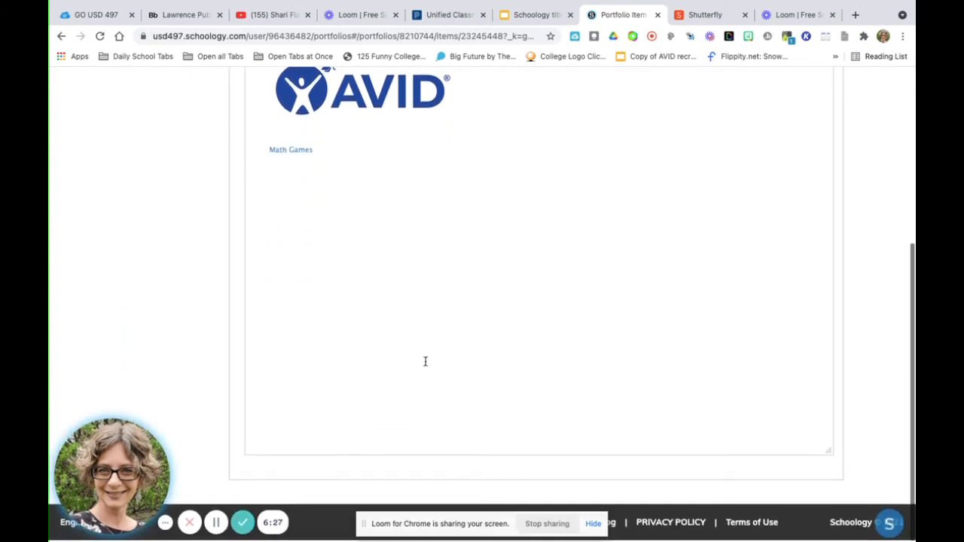
pyautogui.scroll(5, 425, 362)
pyautogui.scroll(3, 425, 362)
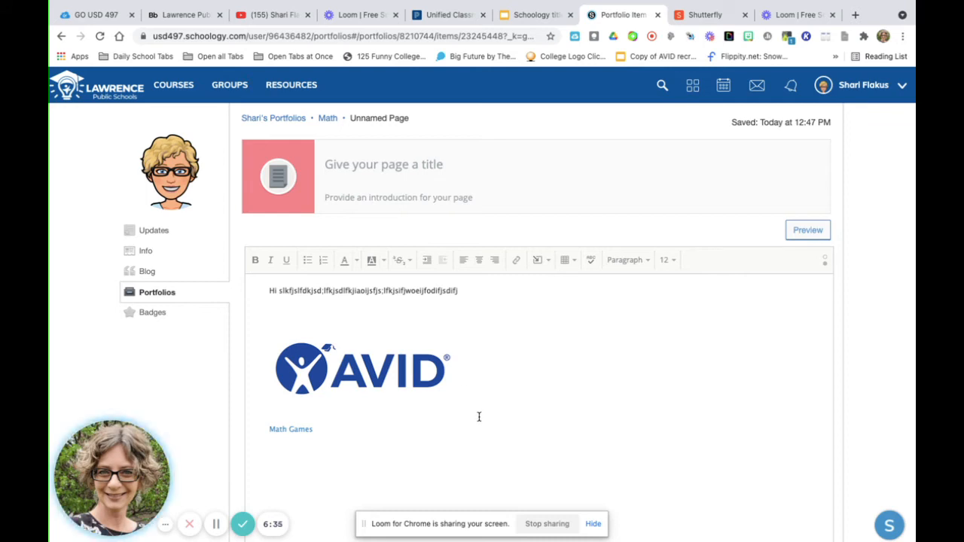
# - Give the unnamed portfolio page the title "Math Reflection"
pyautogui.scroll(-1, 478, 417)
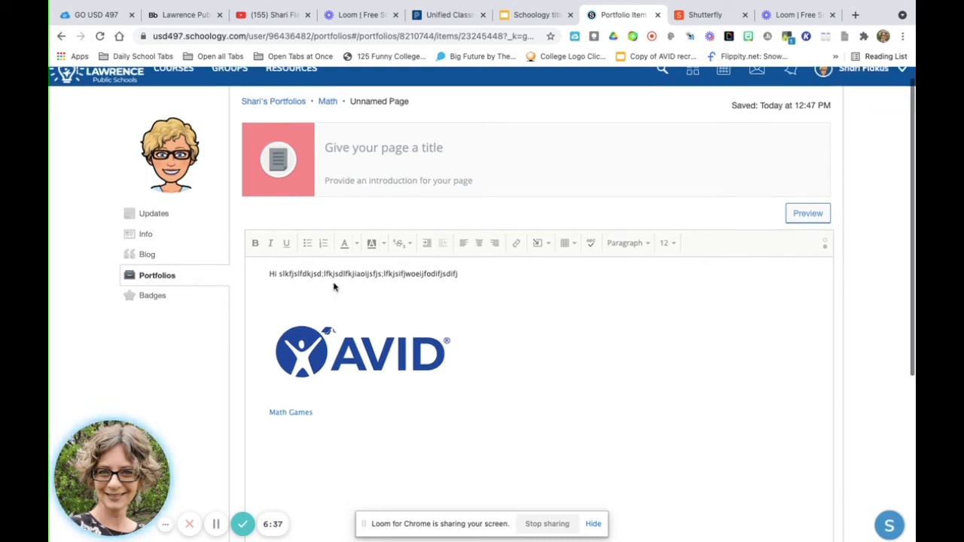
pyautogui.click(355, 147)
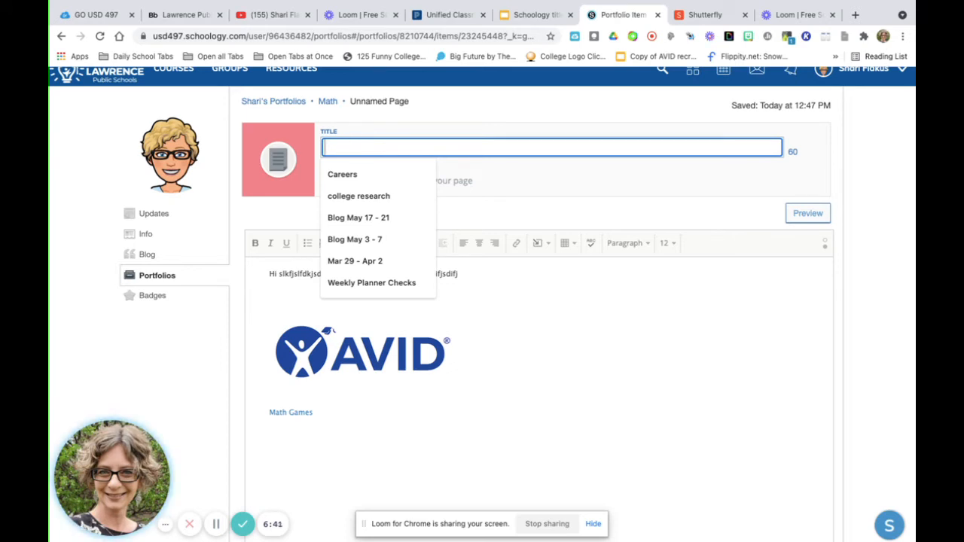
pyautogui.write('Math Games')
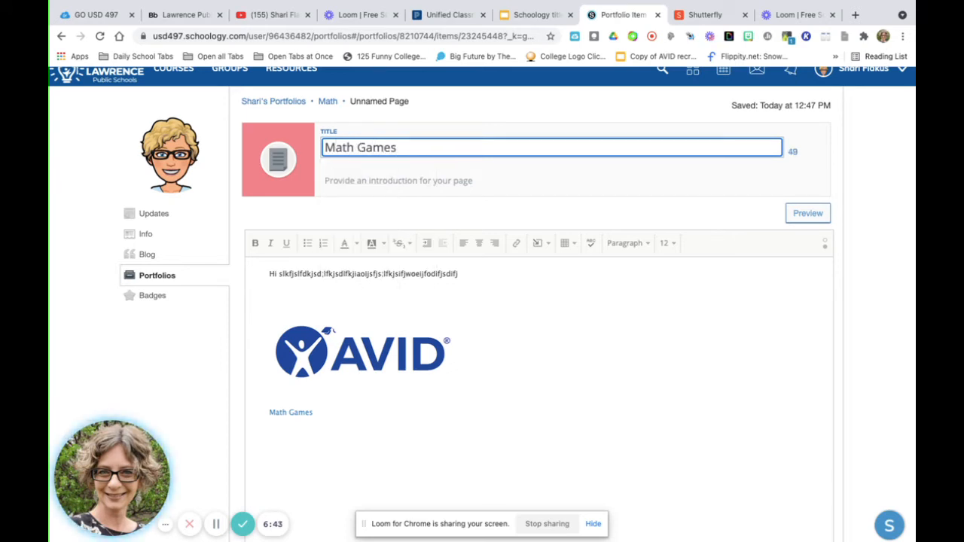
pyautogui.press('BackSpace')
pyautogui.press('BackSpace')
pyautogui.press('BackSpace')
pyautogui.press('BackSpace')
pyautogui.press('BackSpace')
pyautogui.write('Score')
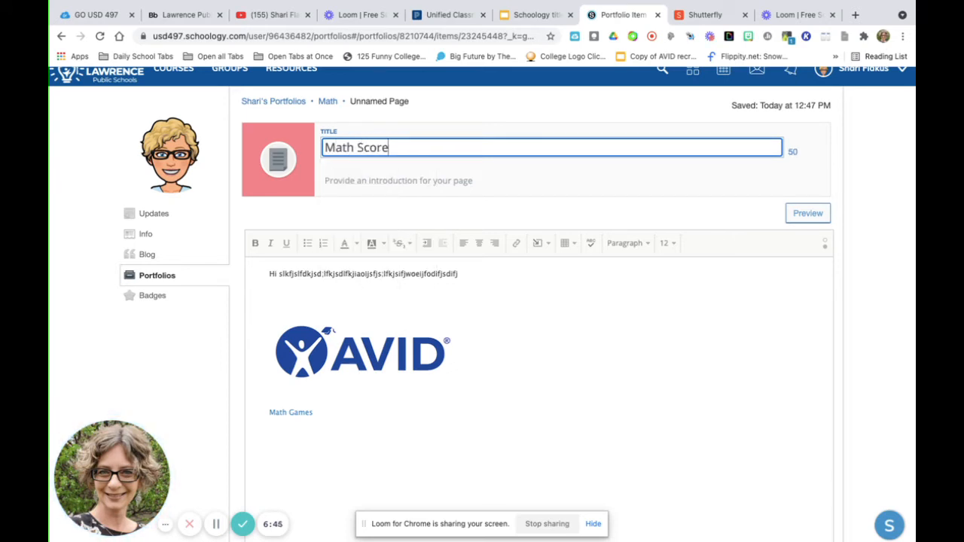
pyautogui.press('BackSpace')
pyautogui.press('BackSpace')
pyautogui.press('BackSpace')
pyautogui.press('BackSpace')
pyautogui.press('BackSpace')
pyautogui.write('Re')
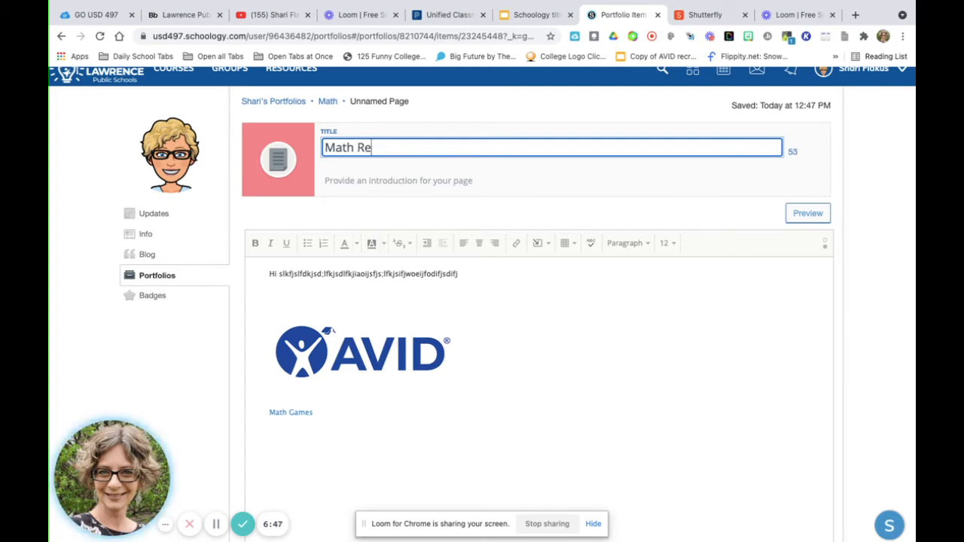
pyautogui.write('flection f')
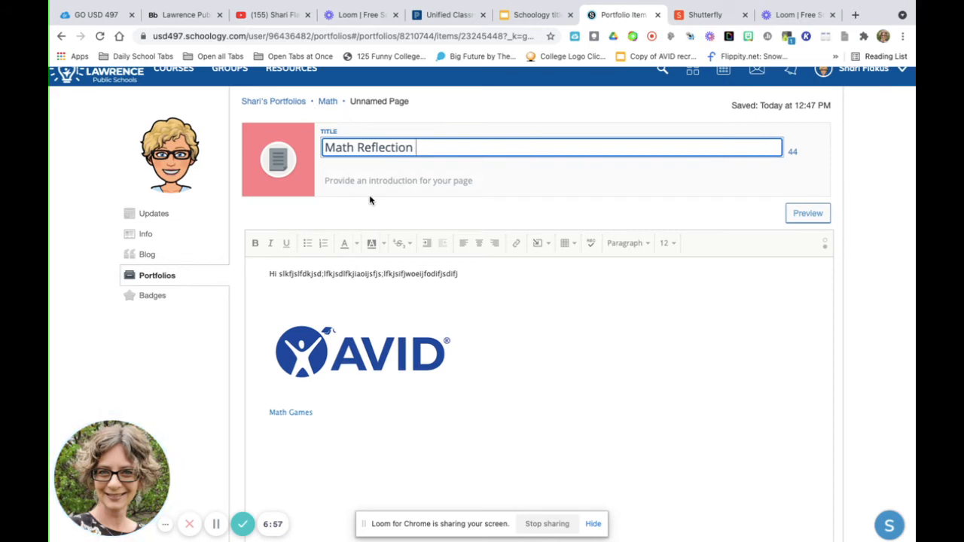
# - Return to the portfolio overview and publish the Math portfolio to the school district
pyautogui.click(256, 102)
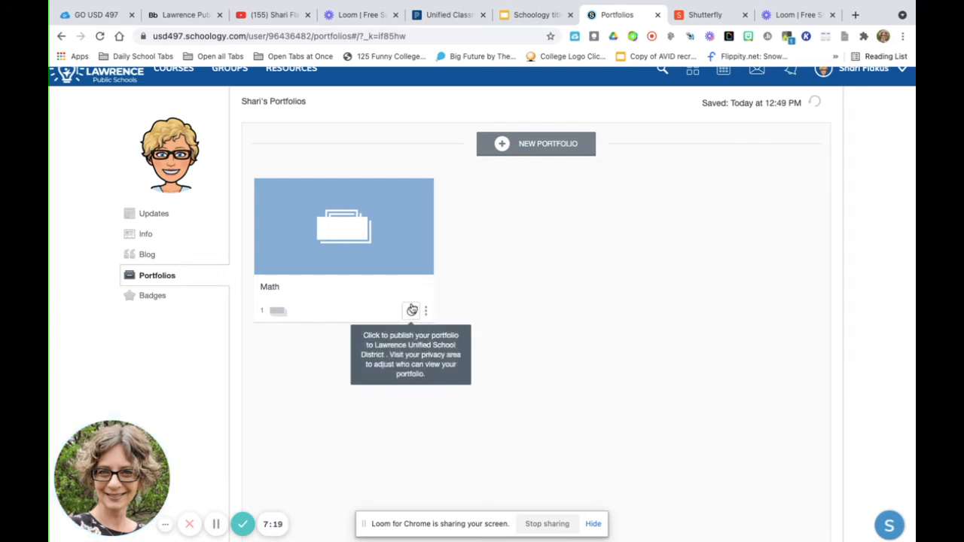
pyautogui.click(412, 312)
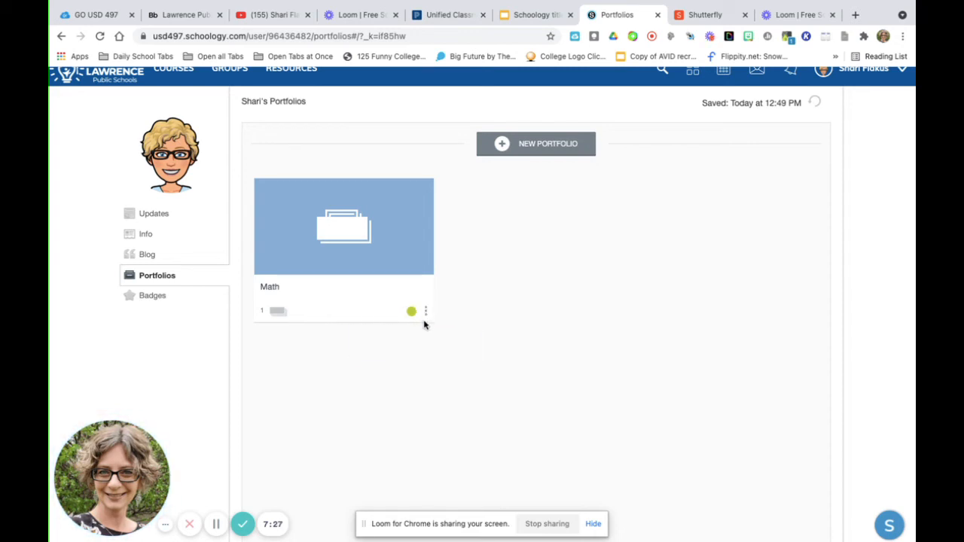
# - Look at the export, share and delete options available for the Math portfolio, choosing none of them
pyautogui.click(427, 311)
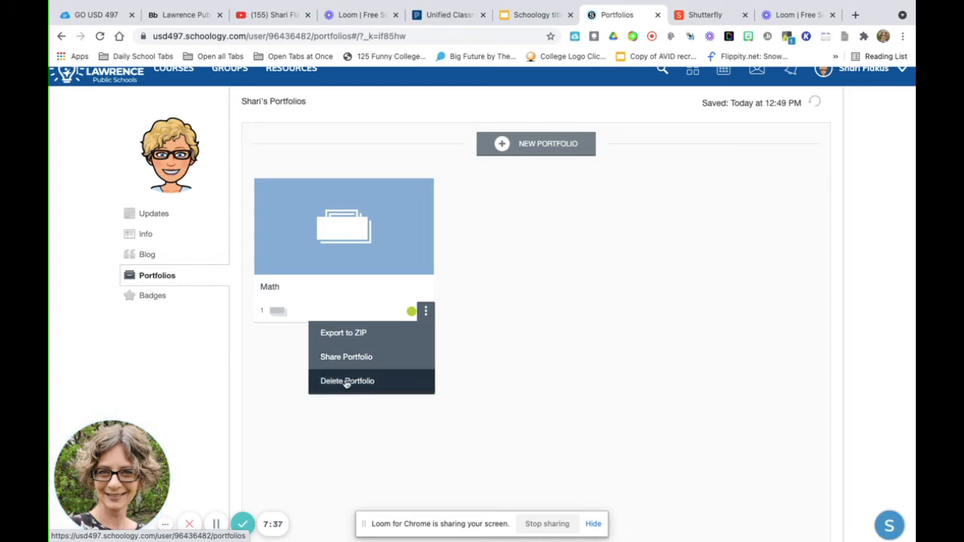
pyautogui.click(544, 272)
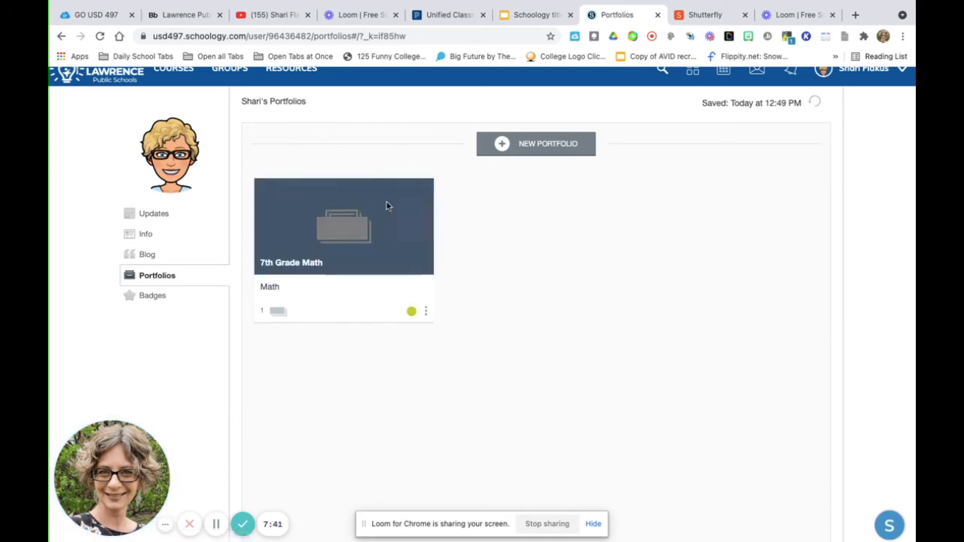
pyautogui.scroll(1, 346, 257)
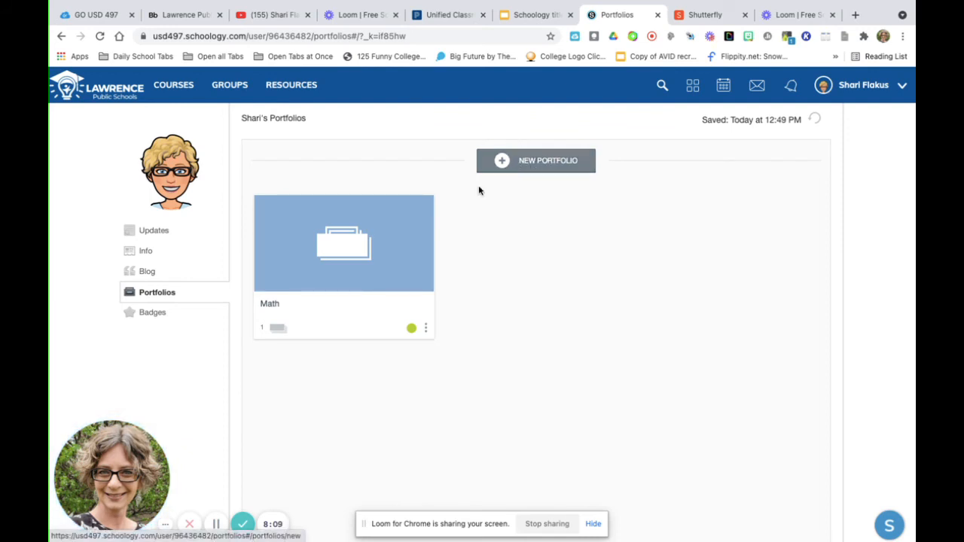
# - Open the Math portfolio and add another Page item titled "Test Scores"
pyautogui.click(352, 256)
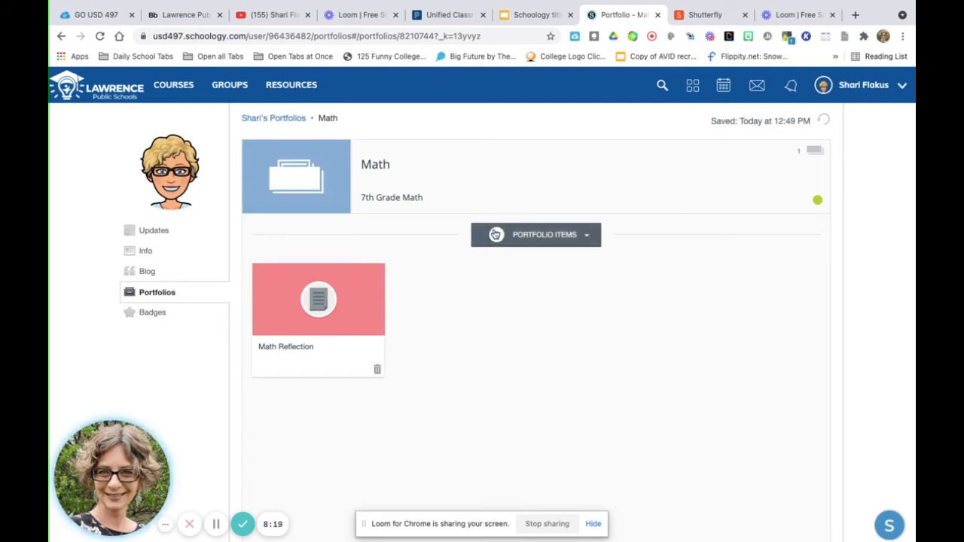
pyautogui.click(495, 235)
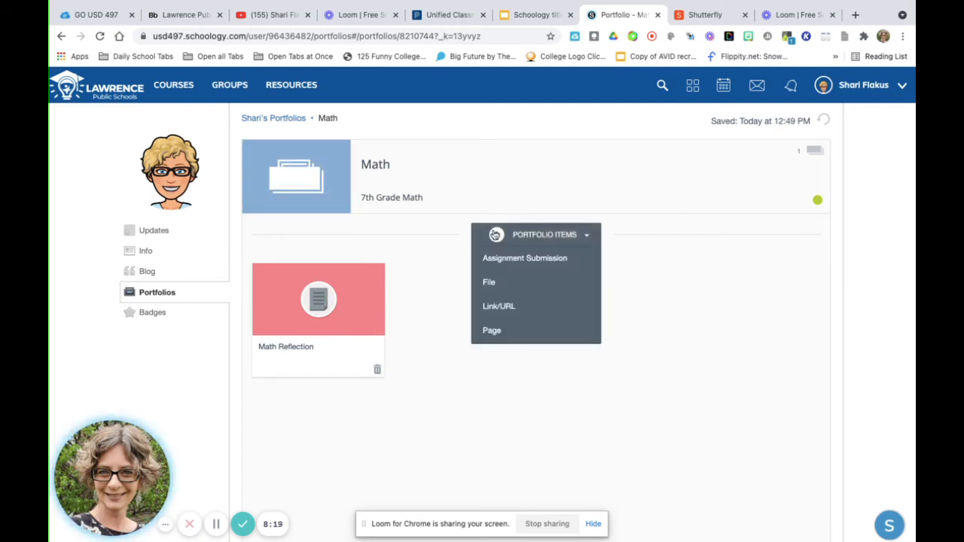
pyautogui.click(497, 331)
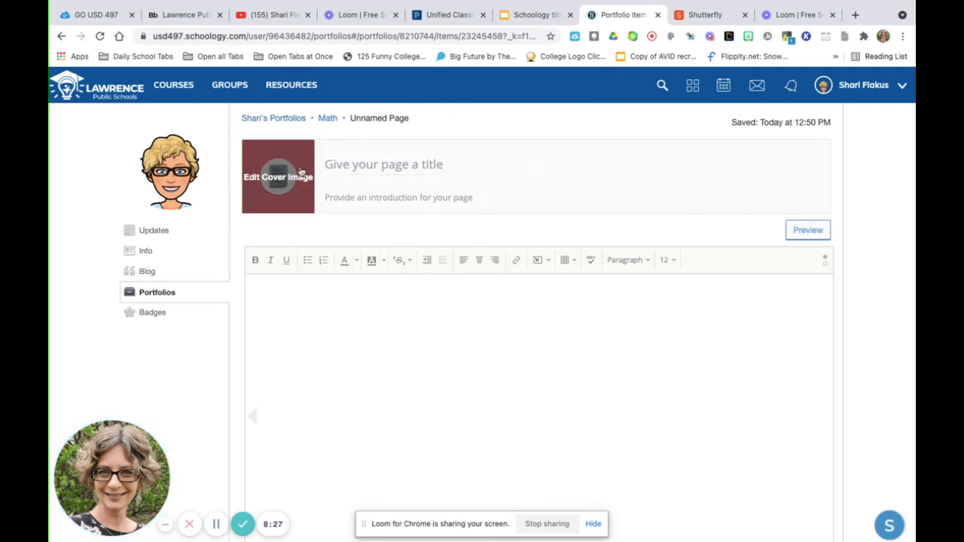
pyautogui.click(355, 165)
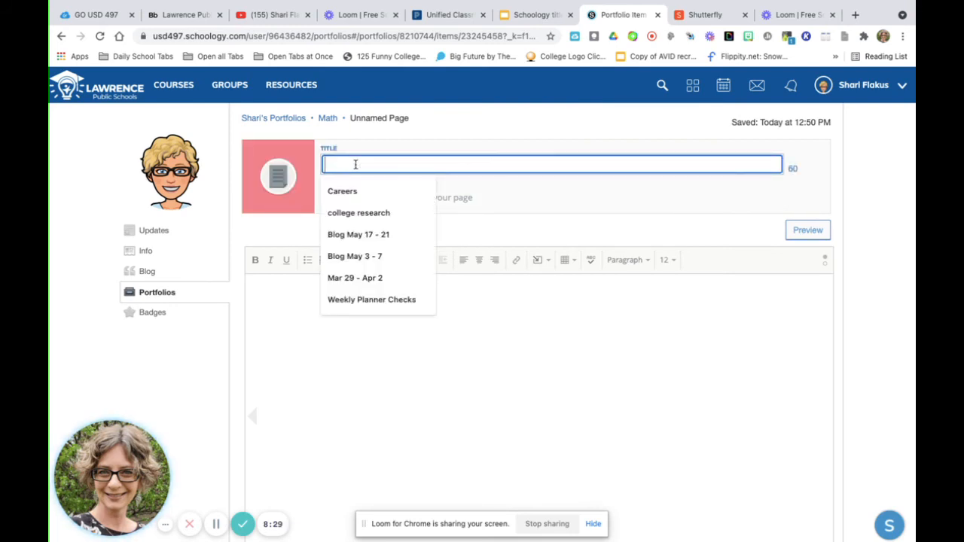
pyautogui.write('Test Scores')
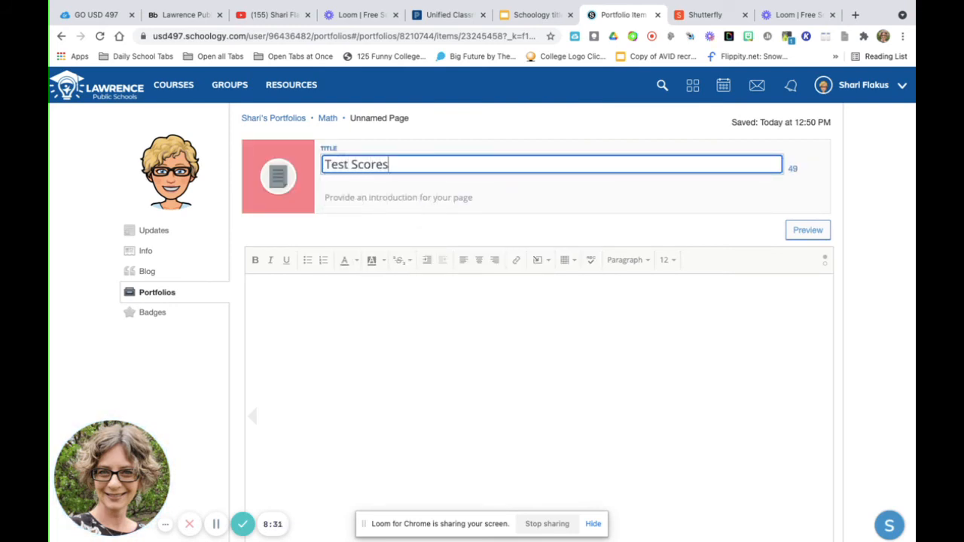
# - Insert a 2 x 5 table into the Test Scores page body and widen it to nearly the full editor width
pyautogui.click(569, 261)
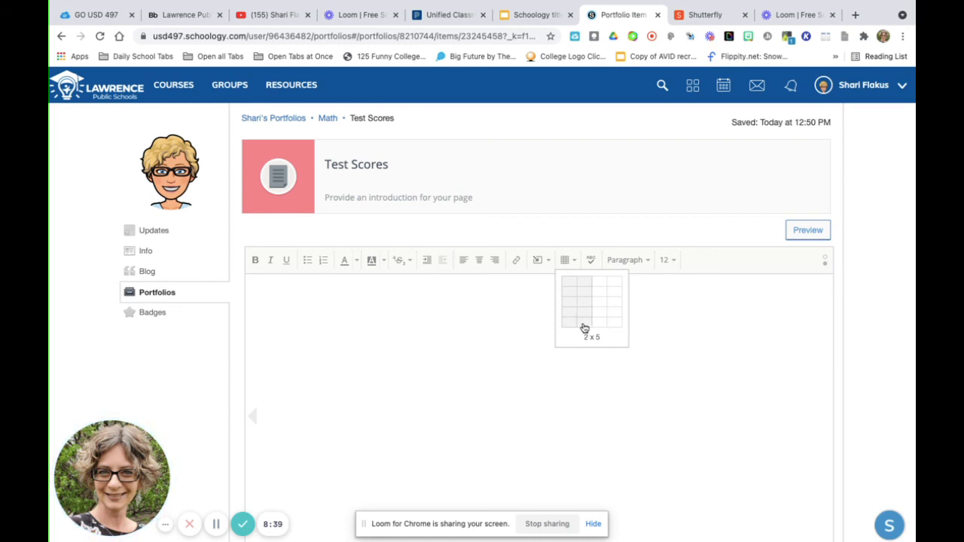
pyautogui.click(584, 327)
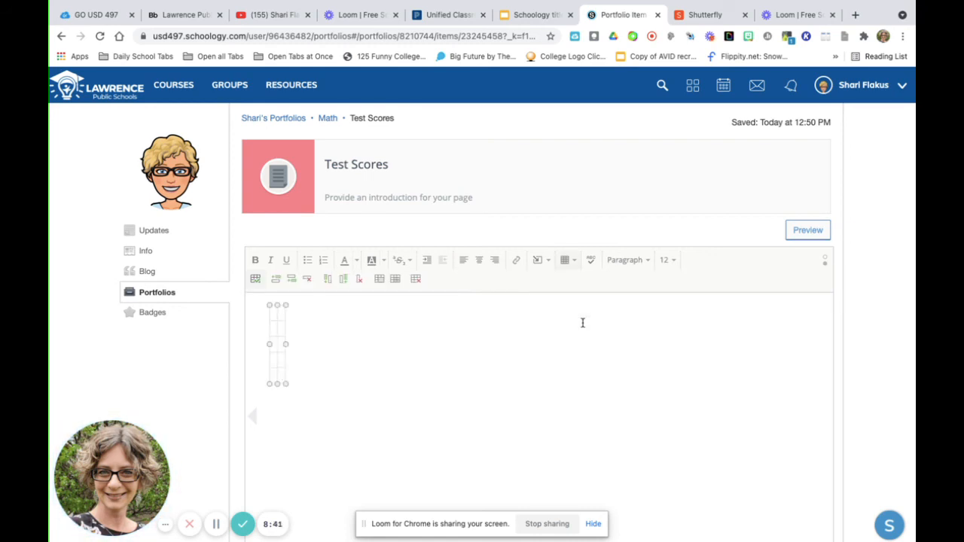
pyautogui.moveTo(285, 344); pyautogui.dragTo(778, 346)
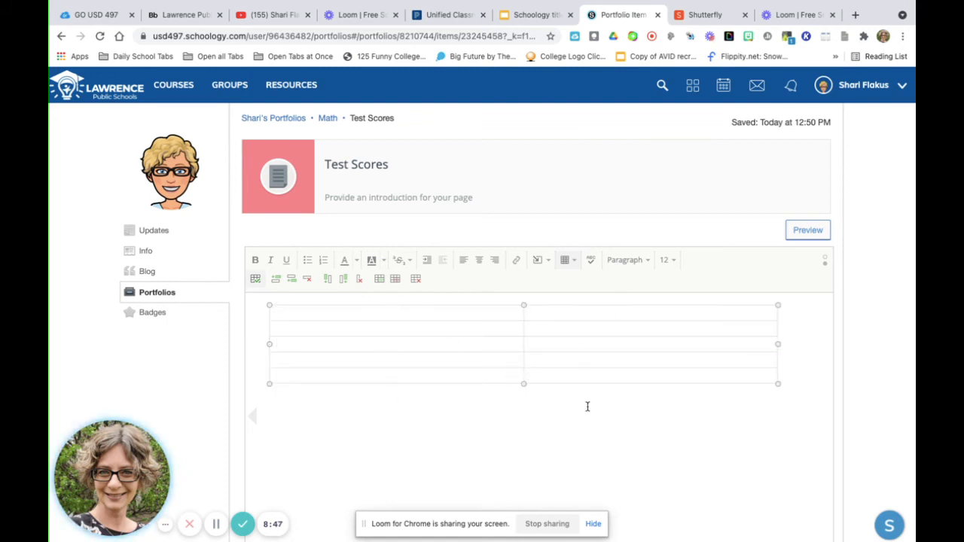
pyautogui.click(391, 478)
# - Open the Test Scores page's cover image settings and update them with "No cover image" kept
pyautogui.moveTo(275, 179)
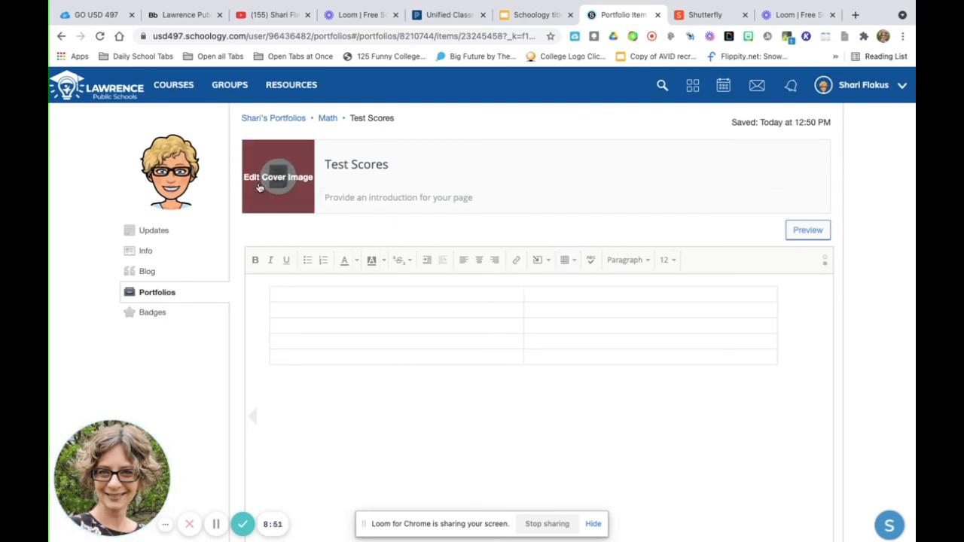
pyautogui.click(299, 156)
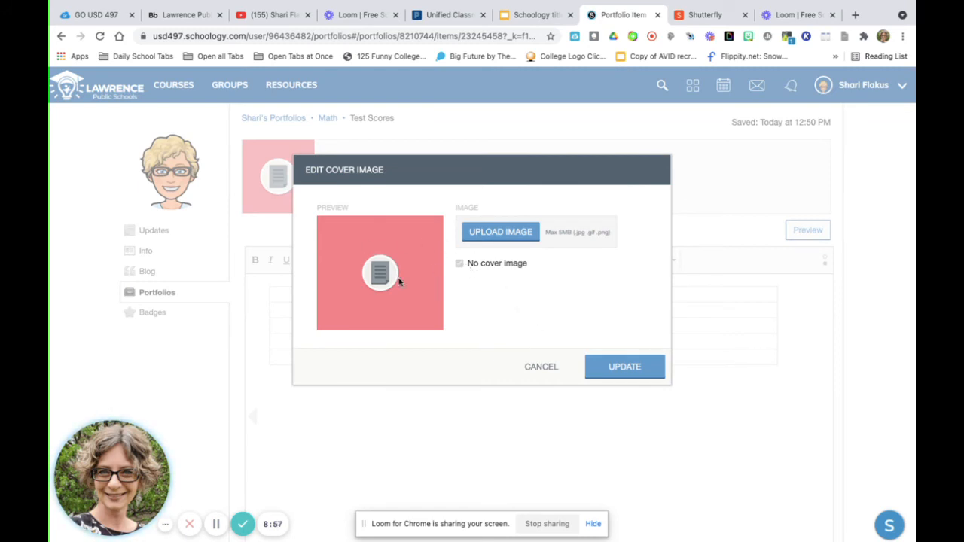
pyautogui.click(614, 369)
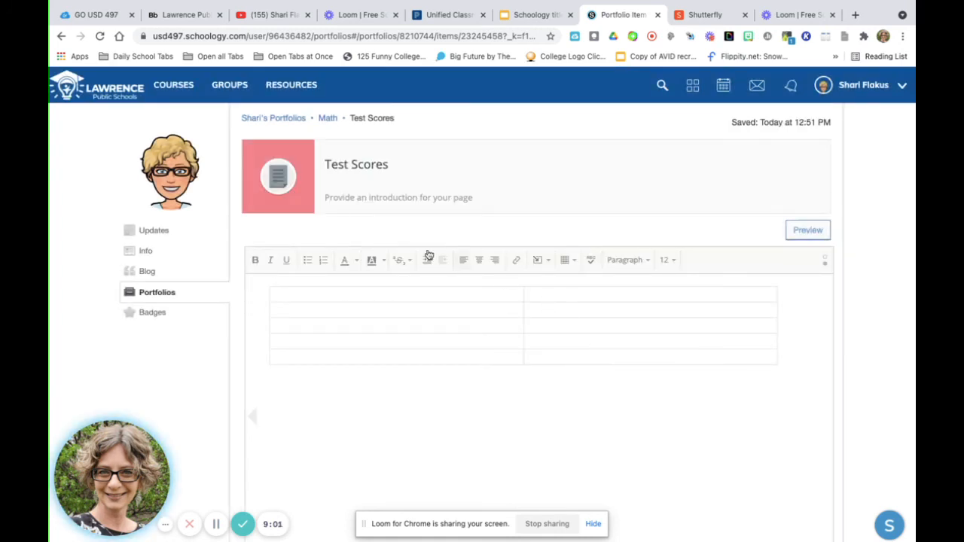
# - Go back through the Math portfolio to the portfolio overview and create a new portfolio
pyautogui.click(326, 120)
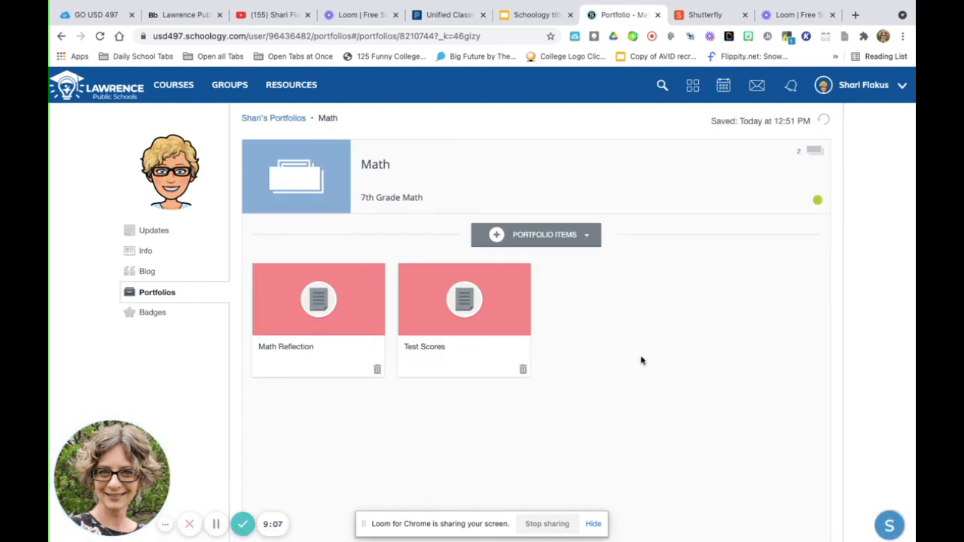
pyautogui.click(256, 120)
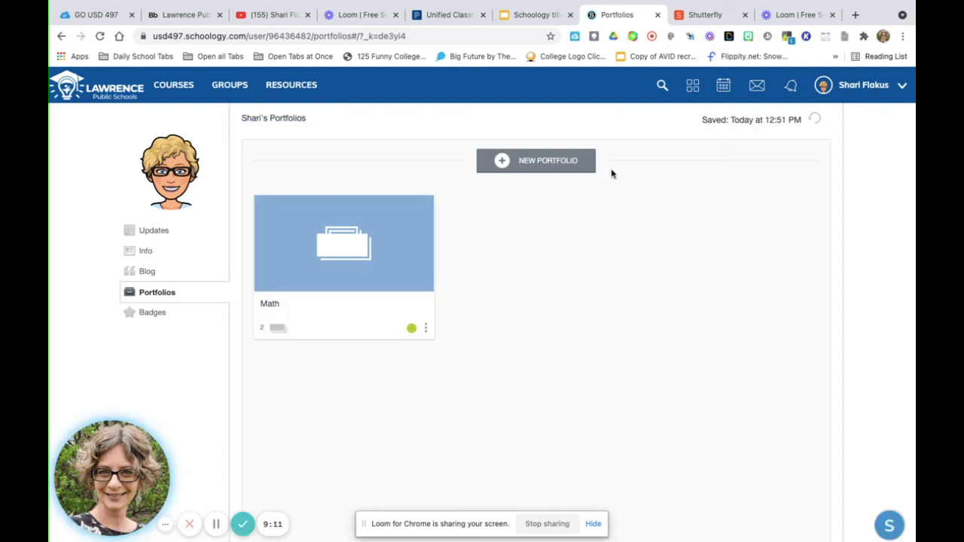
pyautogui.click(499, 162)
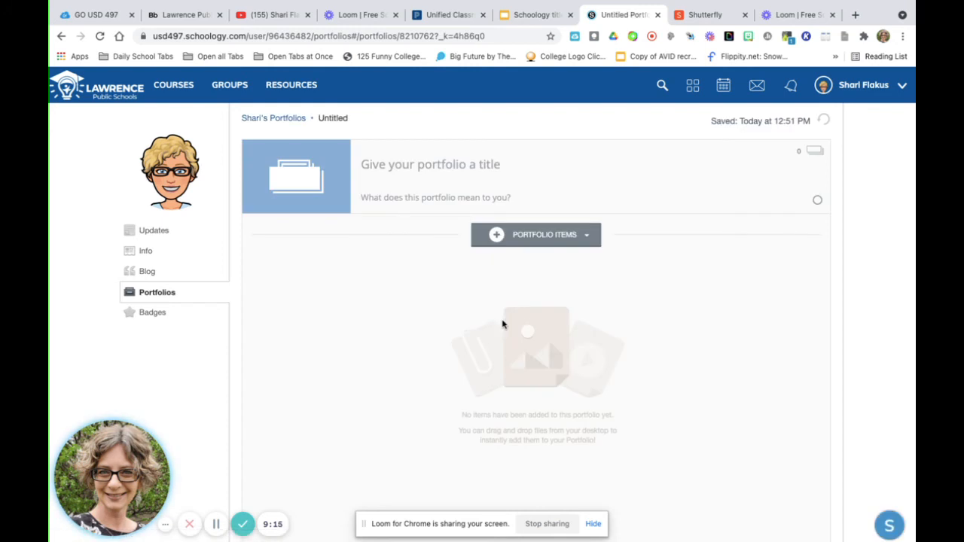
# - Title the new portfolio "Science" and add a Page item to it
pyautogui.click(385, 166)
pyautogui.write('Science')
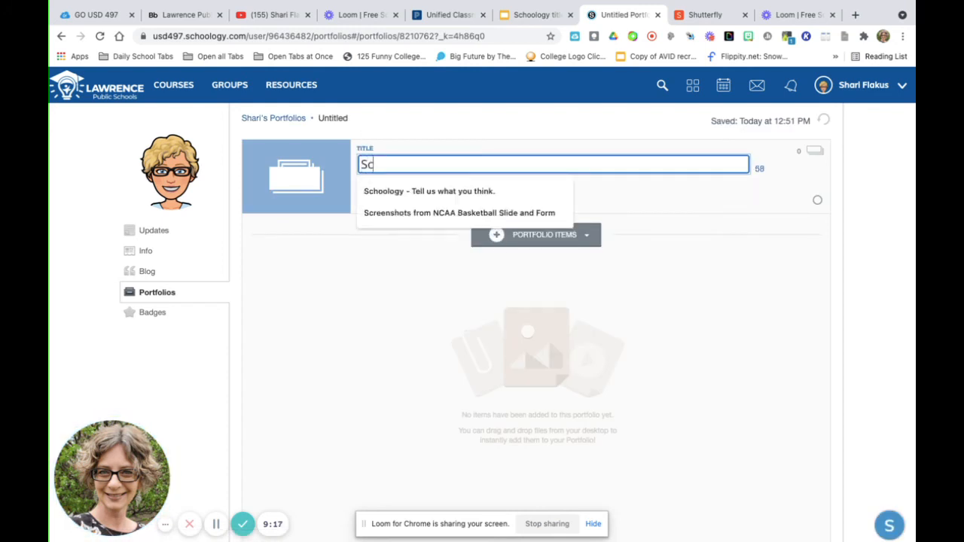
pyautogui.click(501, 235)
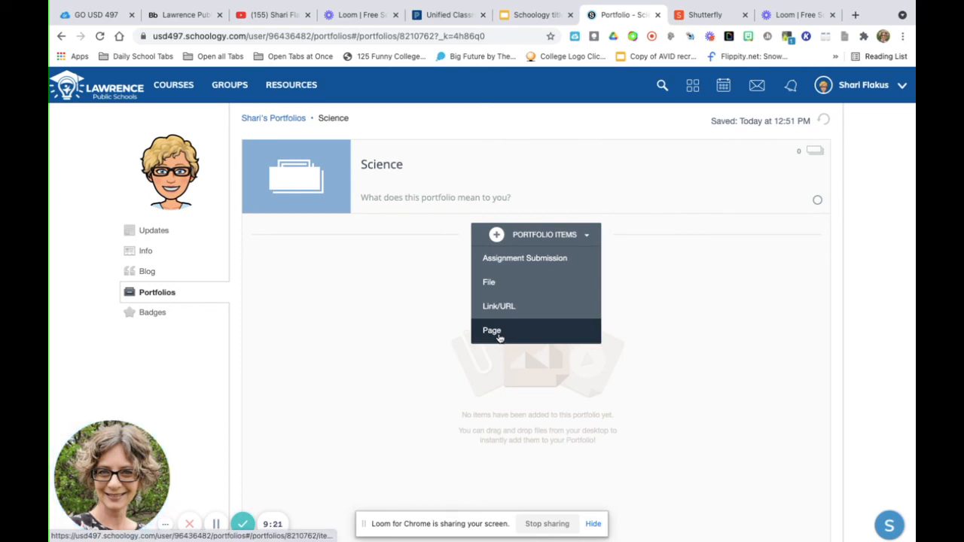
pyautogui.click(494, 331)
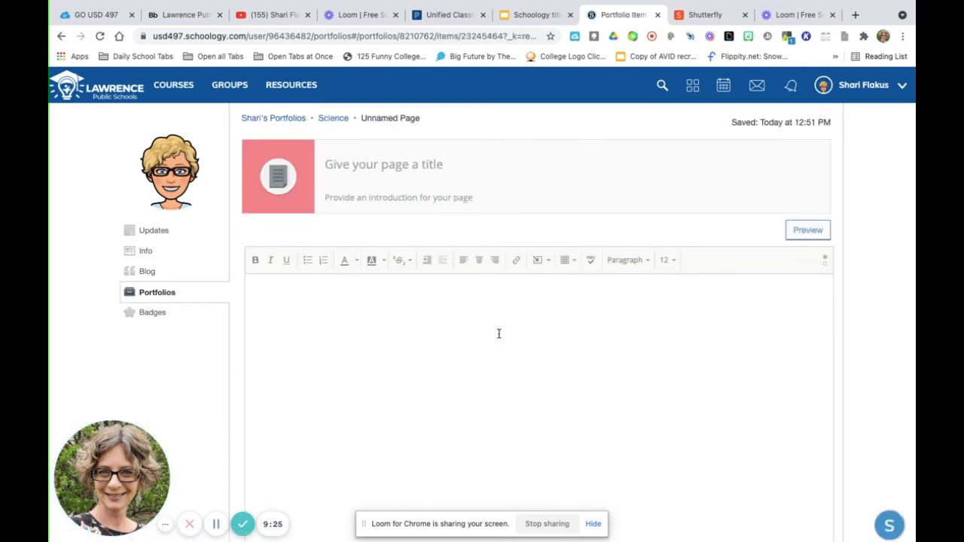
# - Title the new page "Experiements" and look over the content types that can be inserted in its body
pyautogui.click(345, 165)
pyautogui.write('Experiemnt')
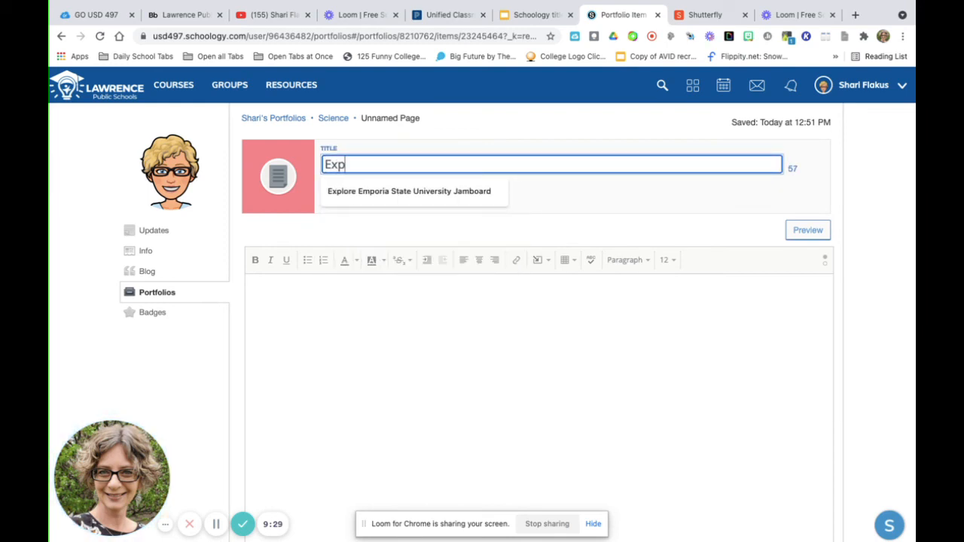
pyautogui.press('BackSpace')
pyautogui.press('BackSpace')
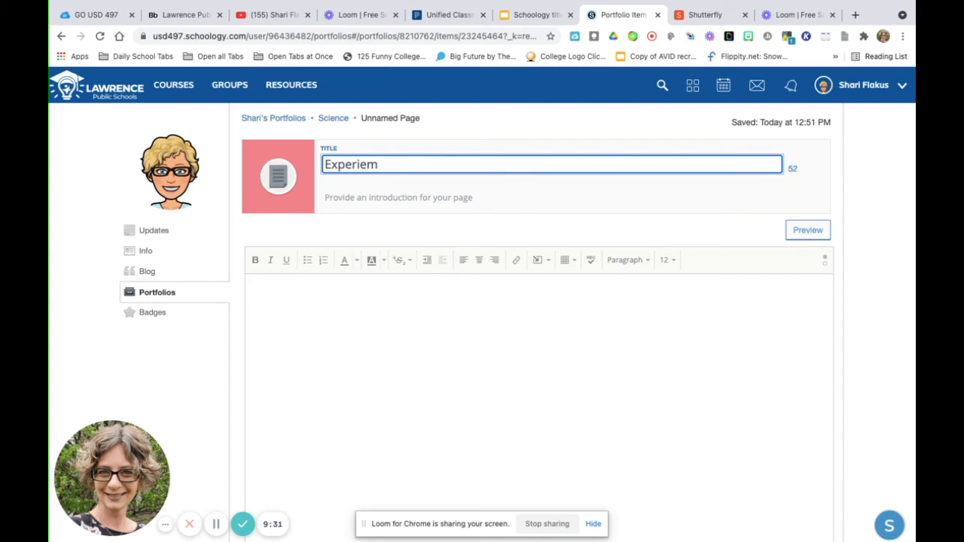
pyautogui.write('ents')
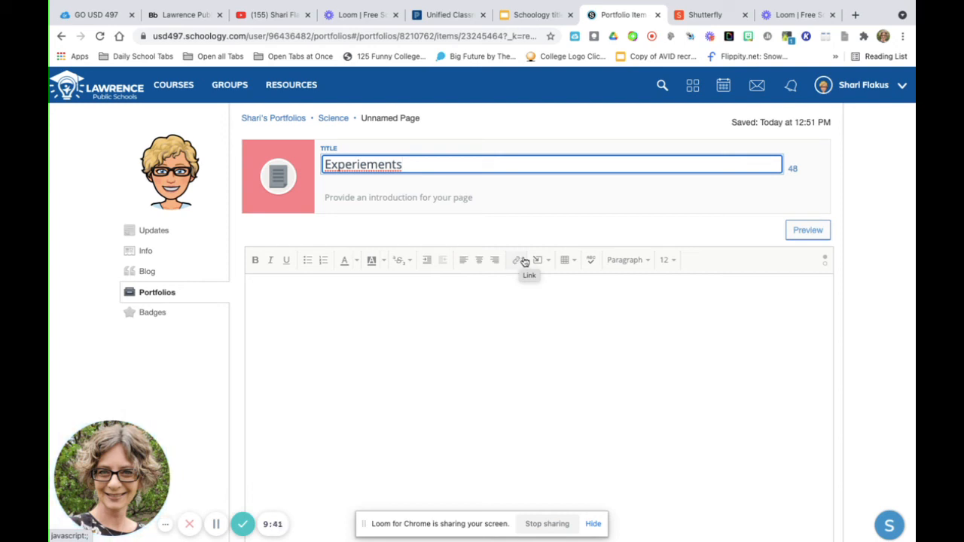
pyautogui.click(548, 260)
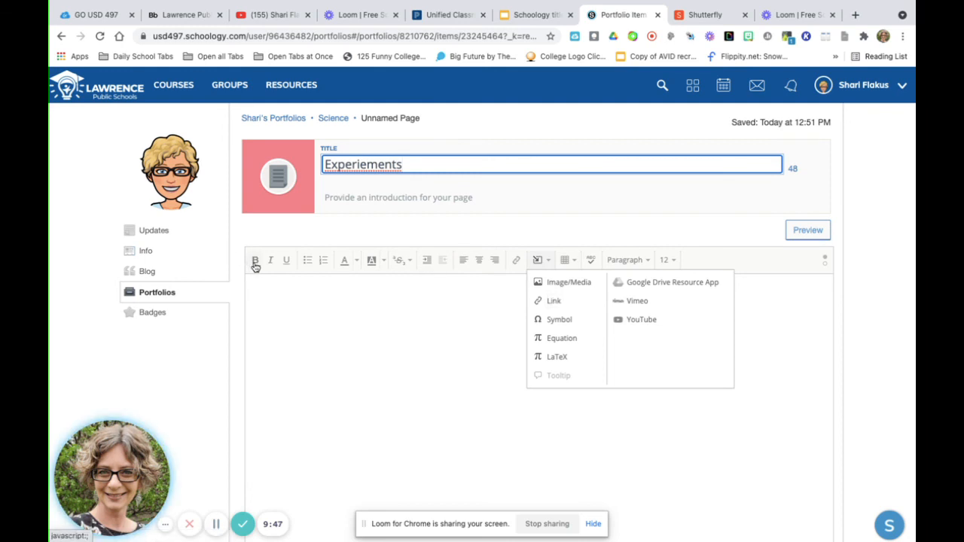
pyautogui.click(269, 293)
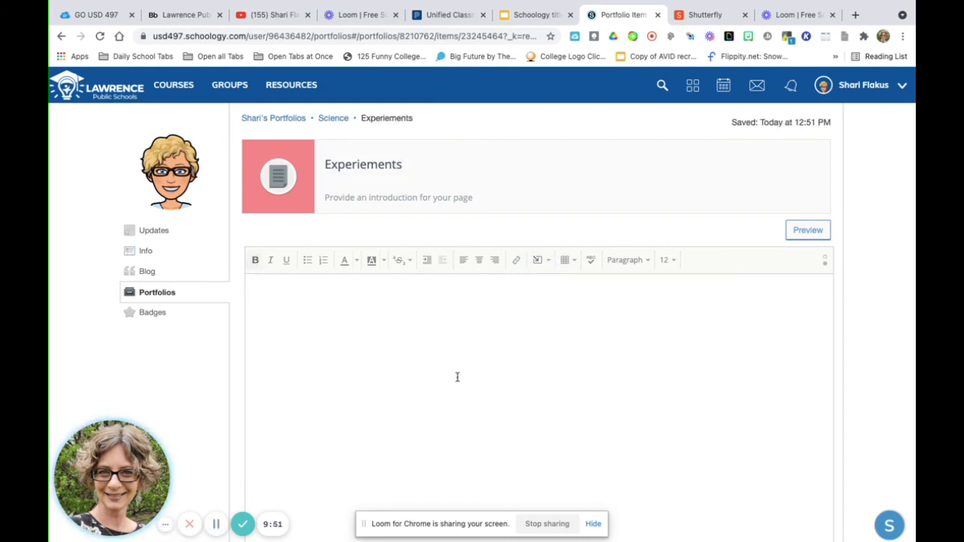
# - Publish the Science portfolio from the portfolio overview and show its export, share and delete options
pyautogui.click(278, 121)
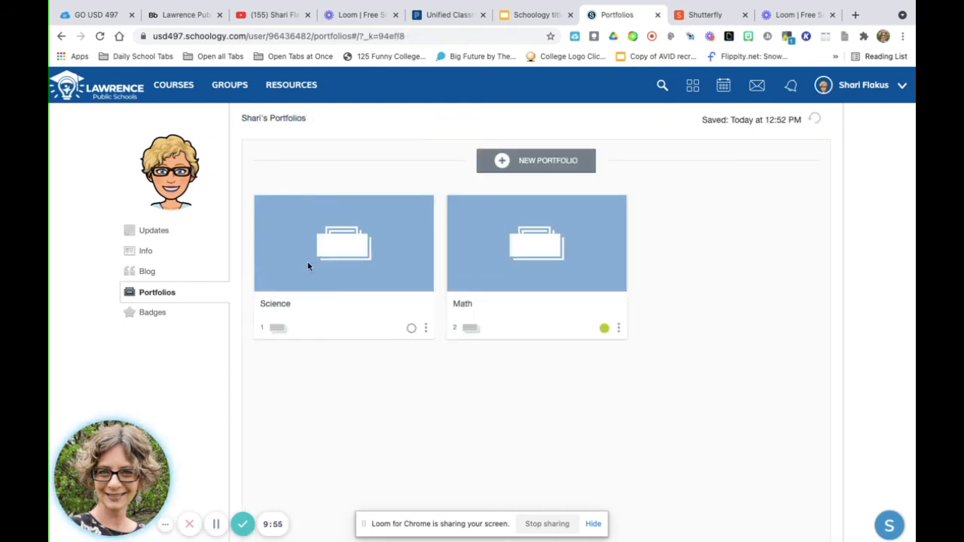
pyautogui.click(411, 328)
pyautogui.click(425, 328)
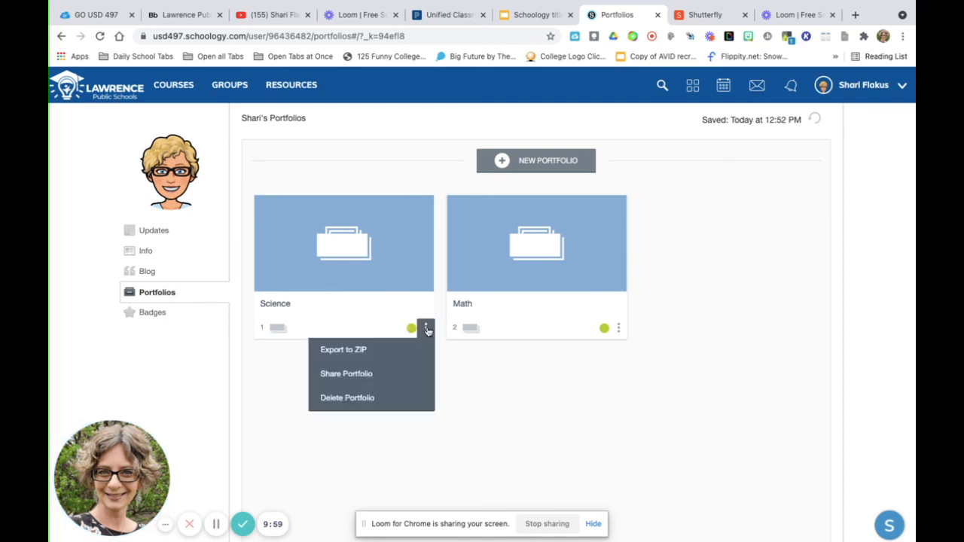
# - Open the Science portfolio and bring up the item types that can be added to it
pyautogui.click(333, 226)
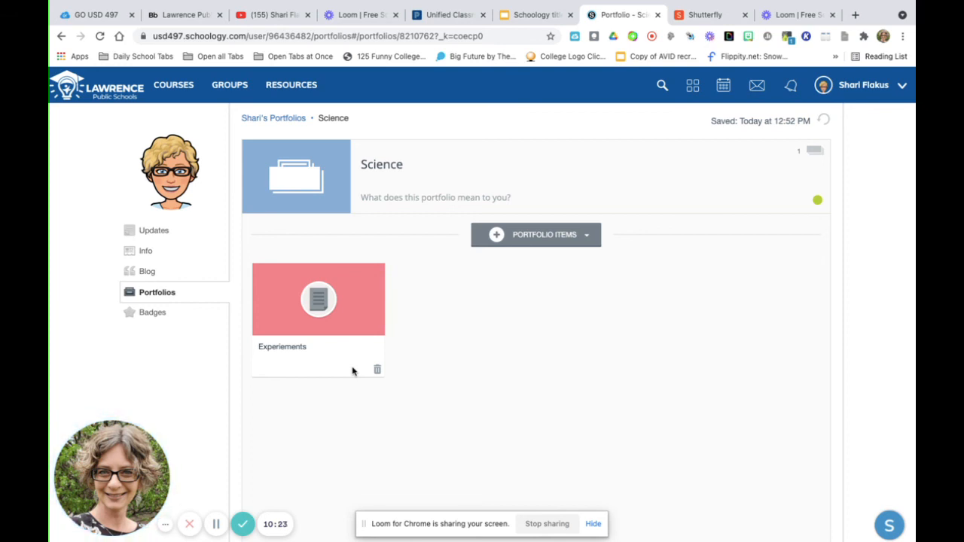
pyautogui.click(497, 236)
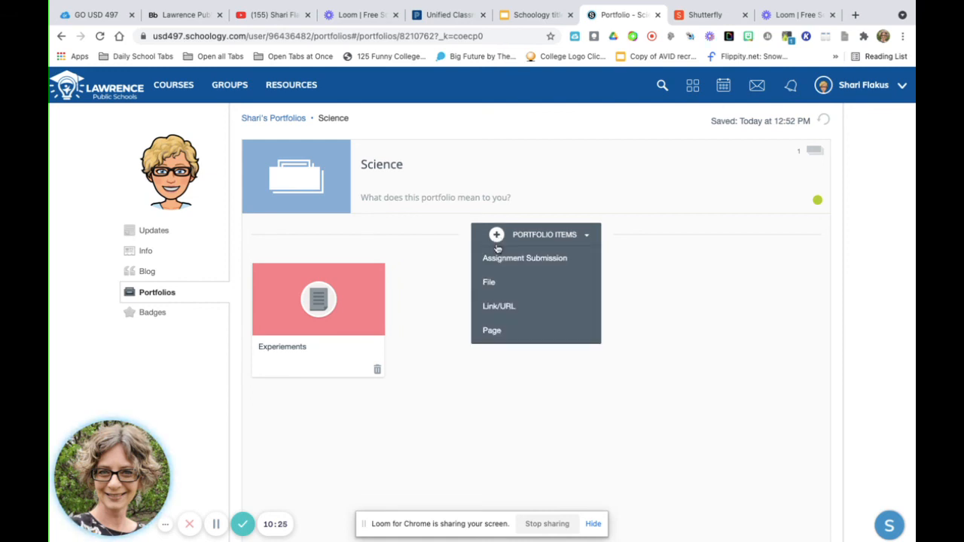